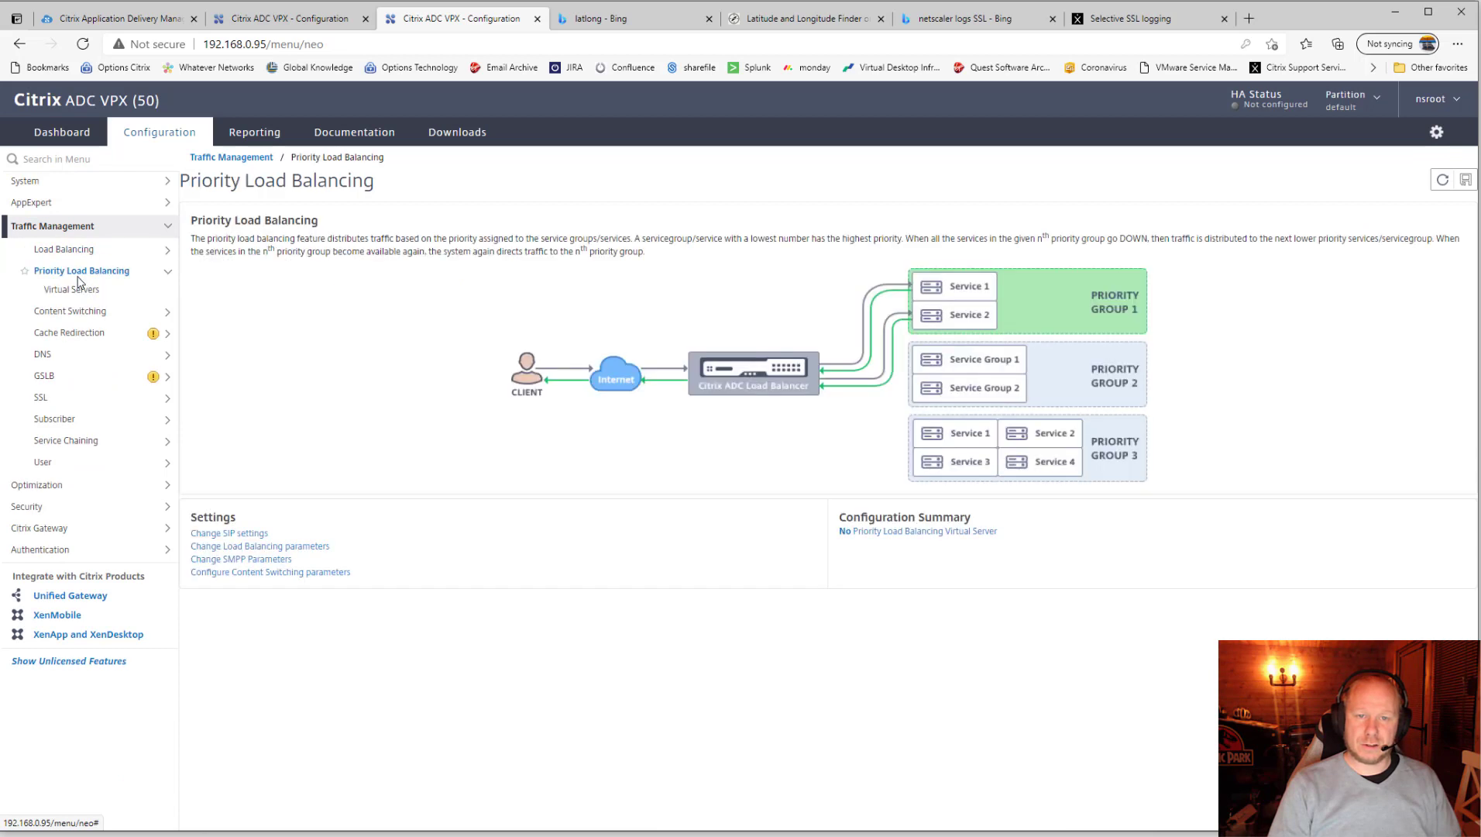
# - Review the load balancing service groups and the Citrix Gateway virtual servers on the 192.168.0.95 appliance
pyautogui.click(73, 256)
pyautogui.click(74, 271)
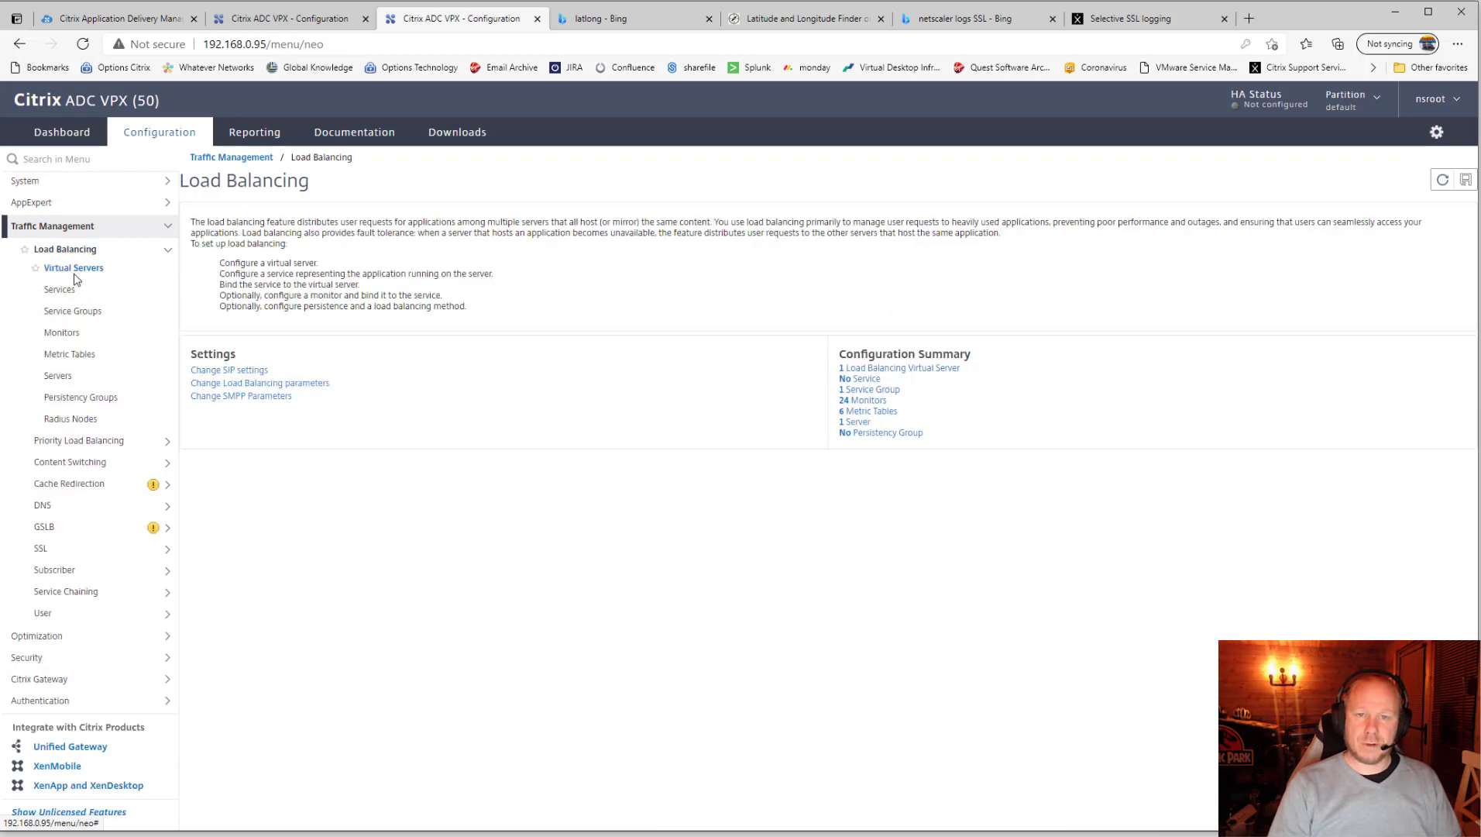
pyautogui.click(77, 310)
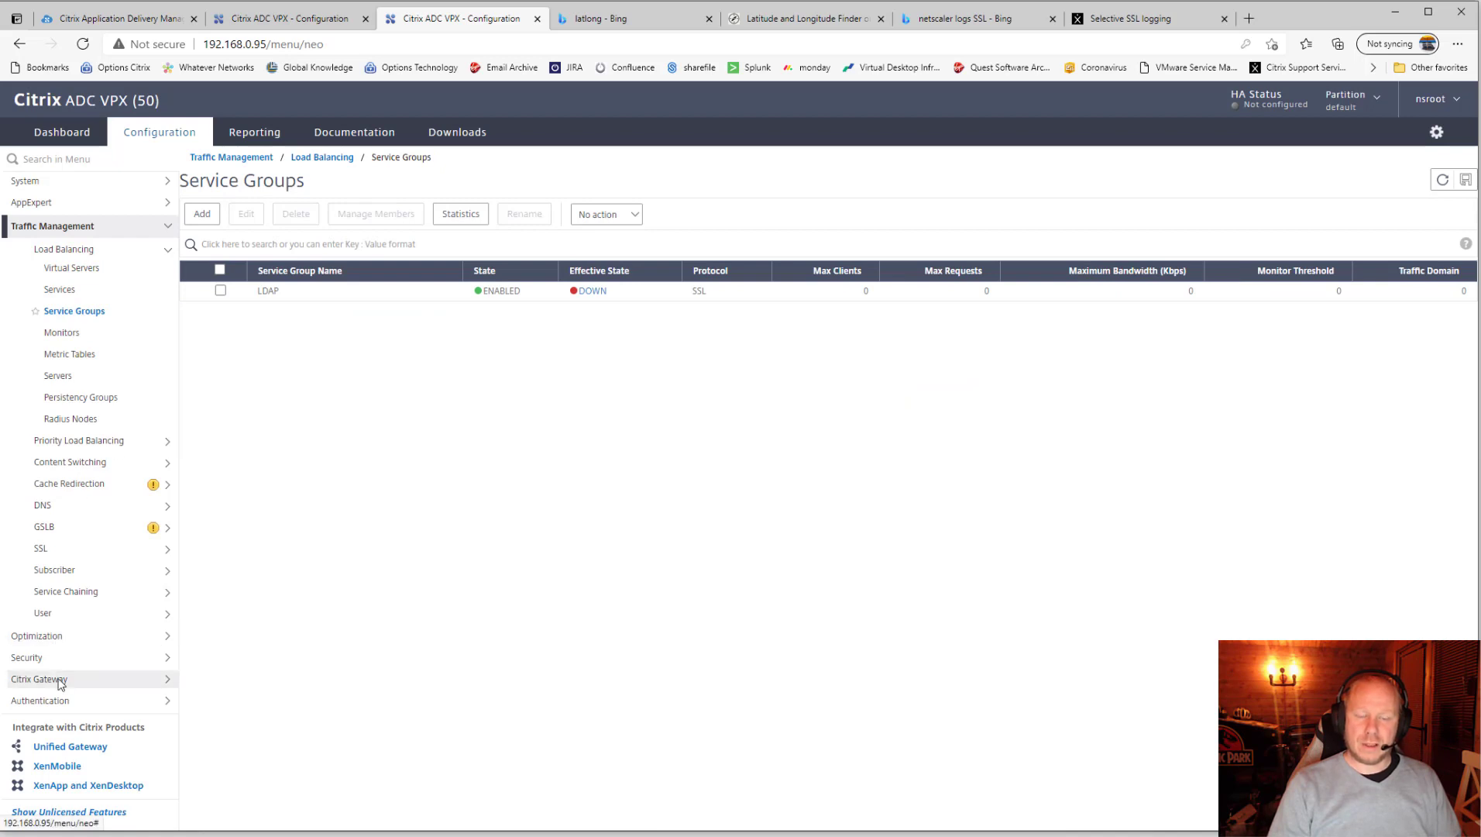
pyautogui.click(46, 679)
pyautogui.click(76, 339)
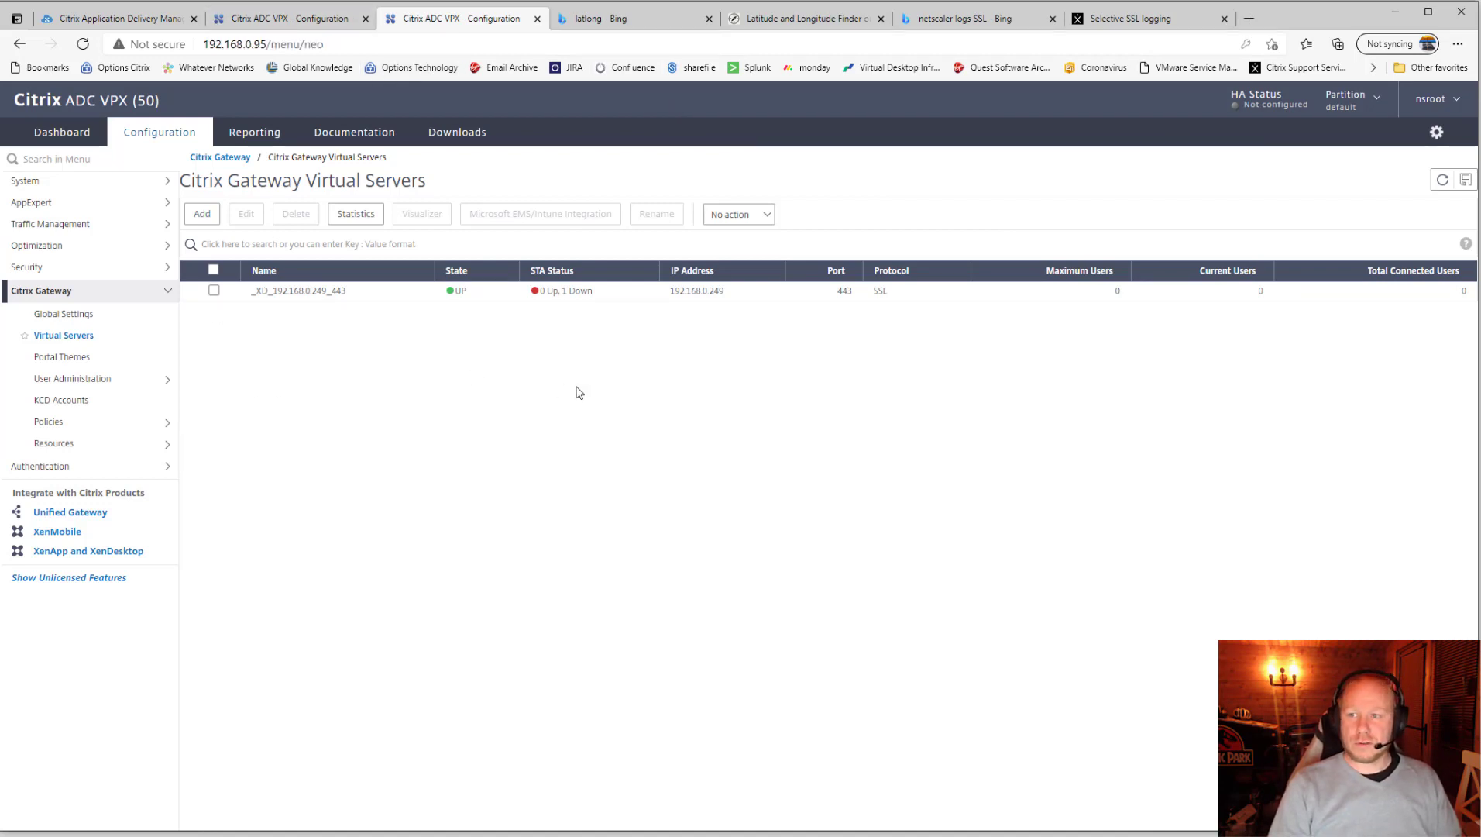
# - Switch to the 192.168.0.96 appliance and check its license details, host name and firmware release
pyautogui.click(328, 18)
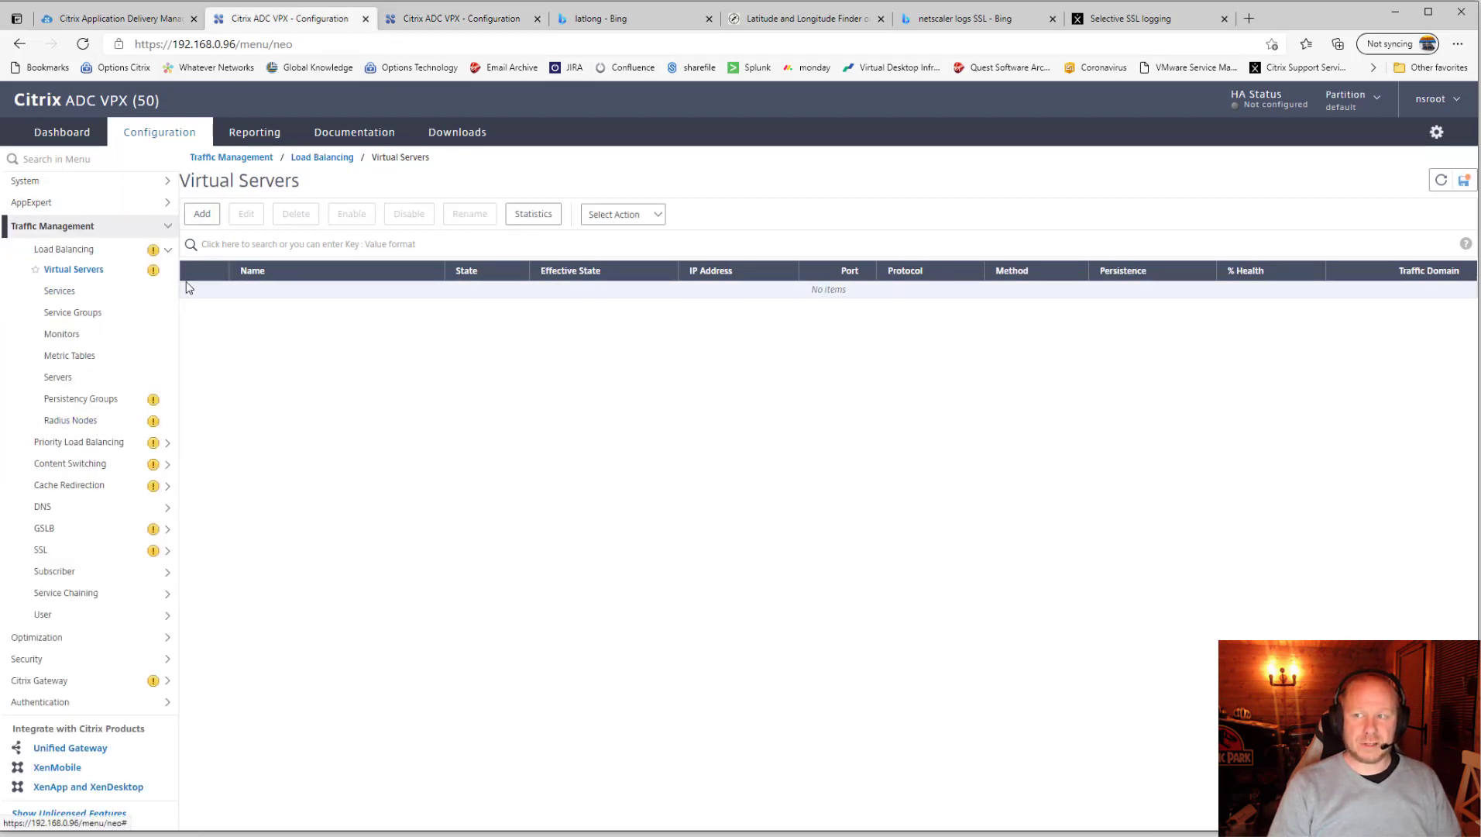
pyautogui.click(36, 182)
pyautogui.click(62, 210)
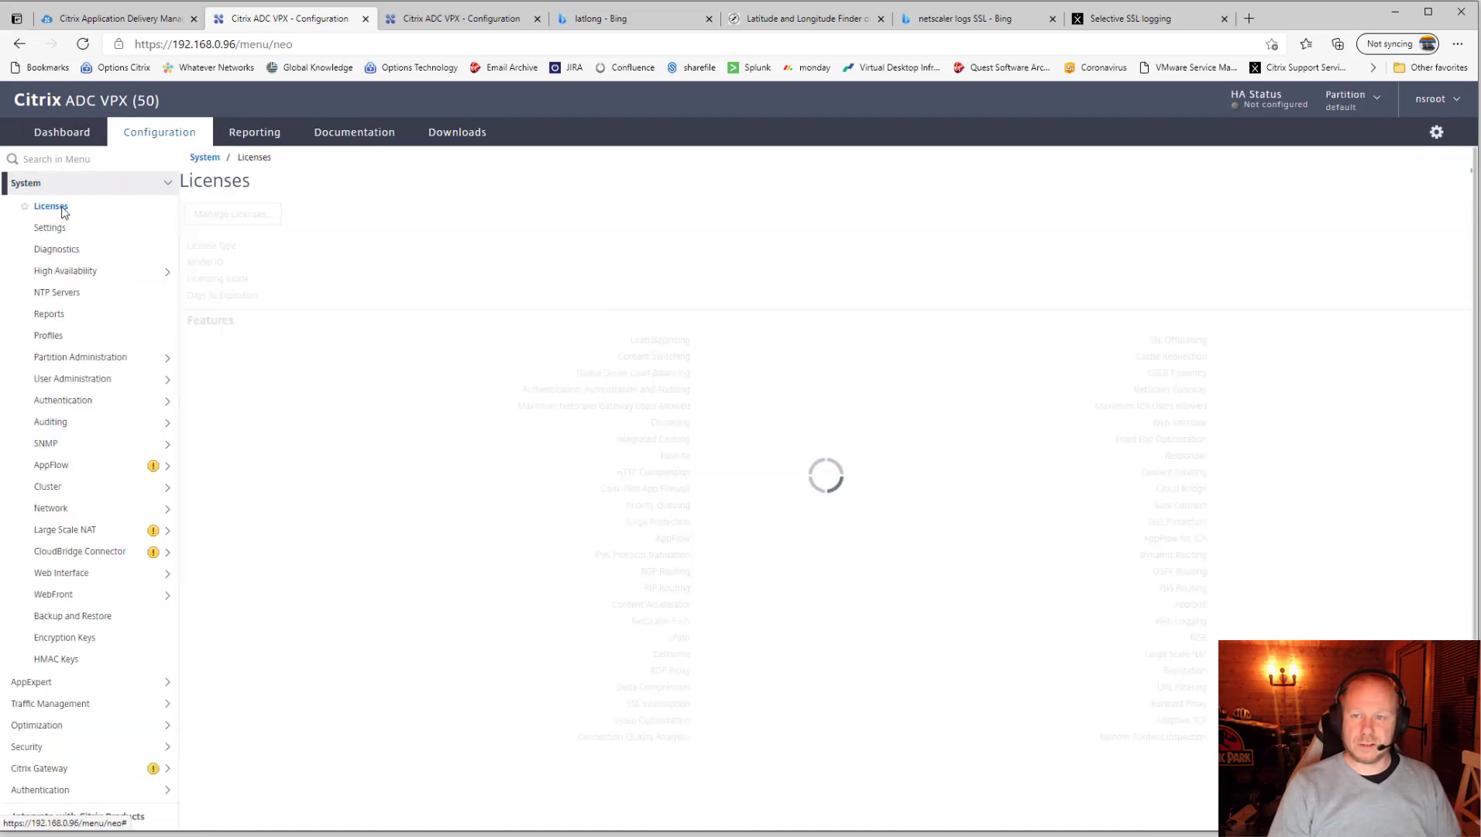
pyautogui.click(1440, 102)
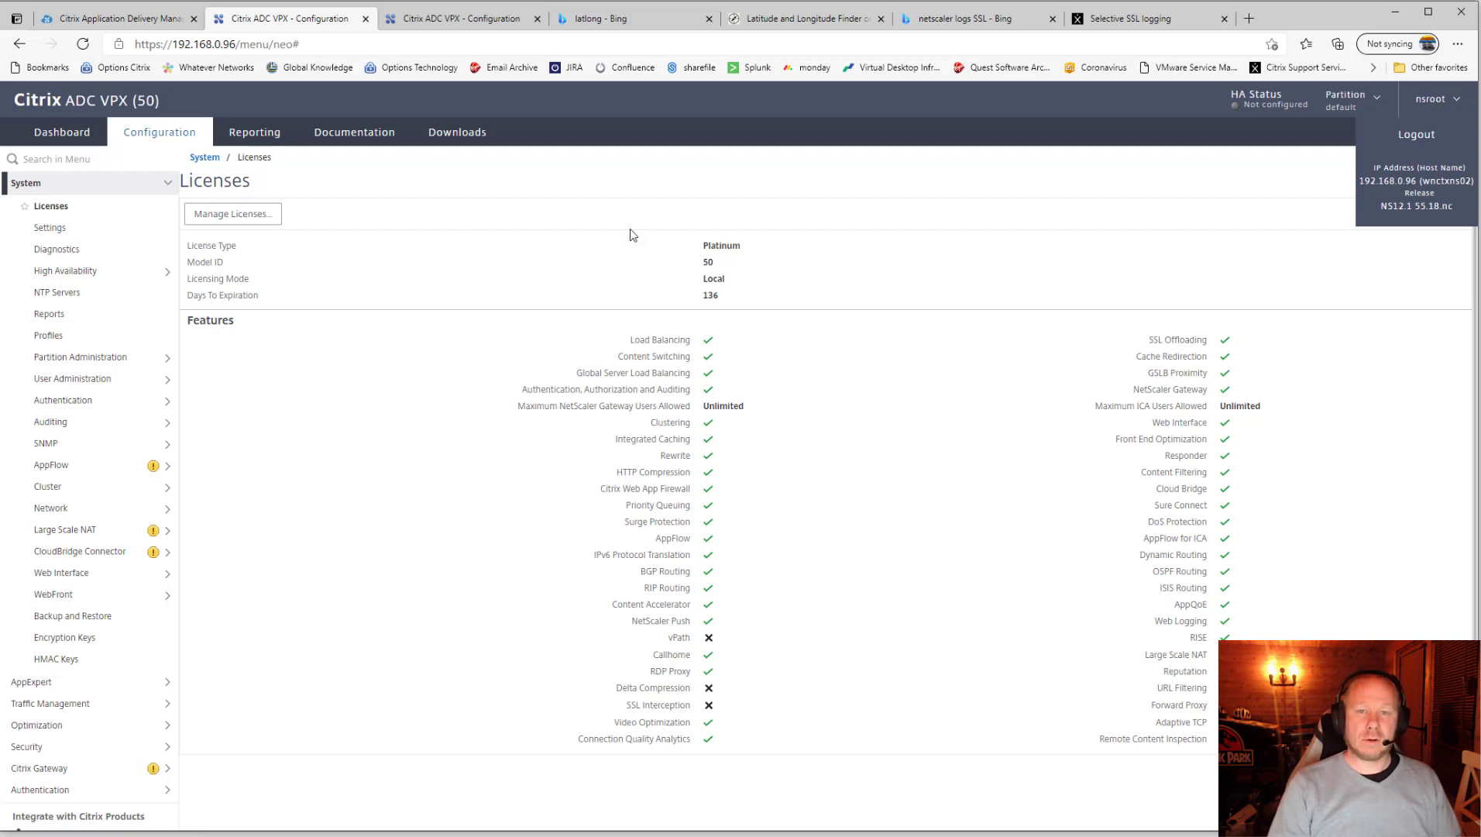
# - Return to the 192.168.0.95 appliance and view its high availability nodes
pyautogui.click(421, 20)
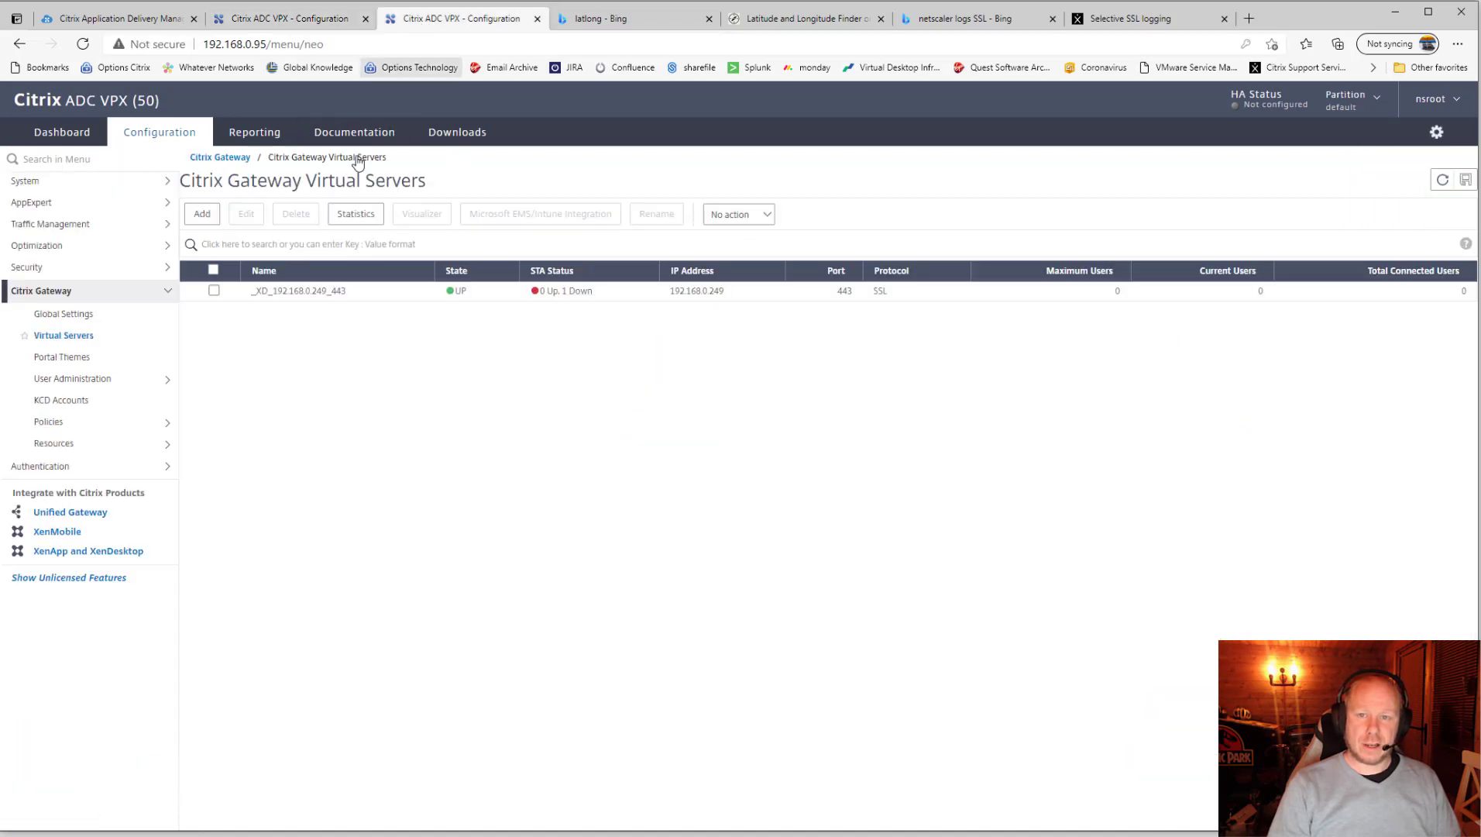
pyautogui.click(62, 183)
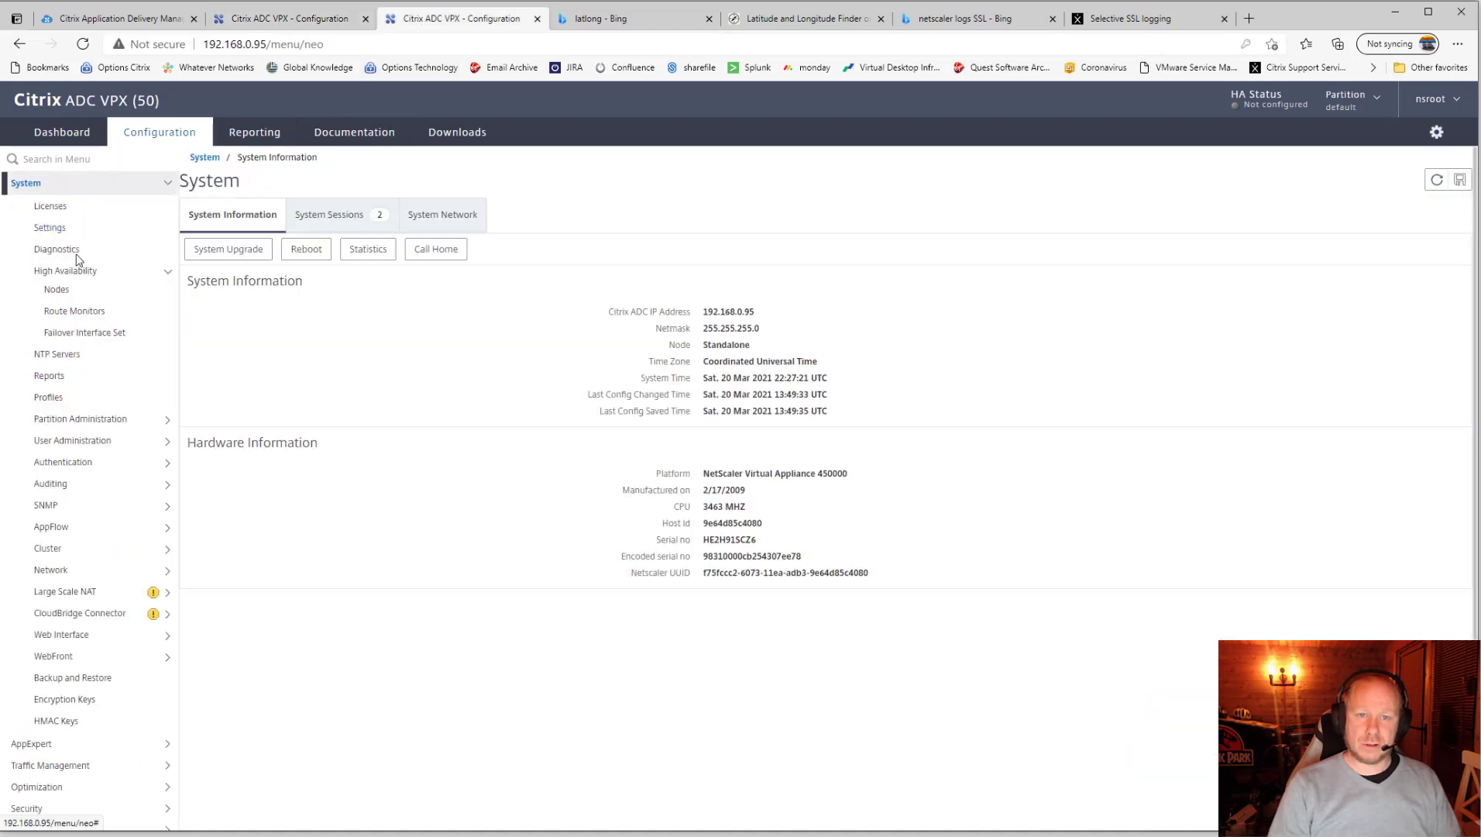
pyautogui.click(83, 272)
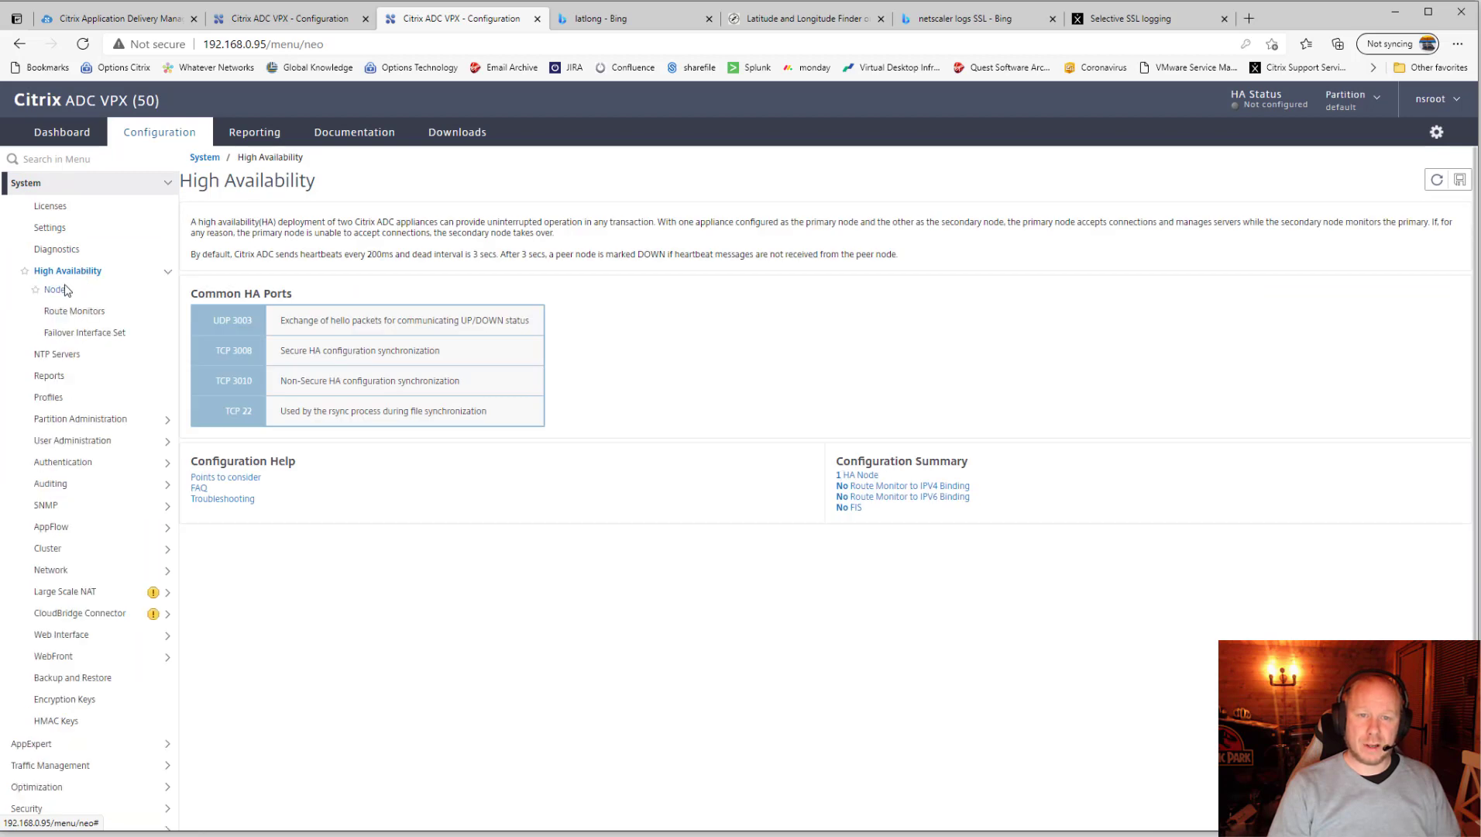
pyautogui.click(68, 291)
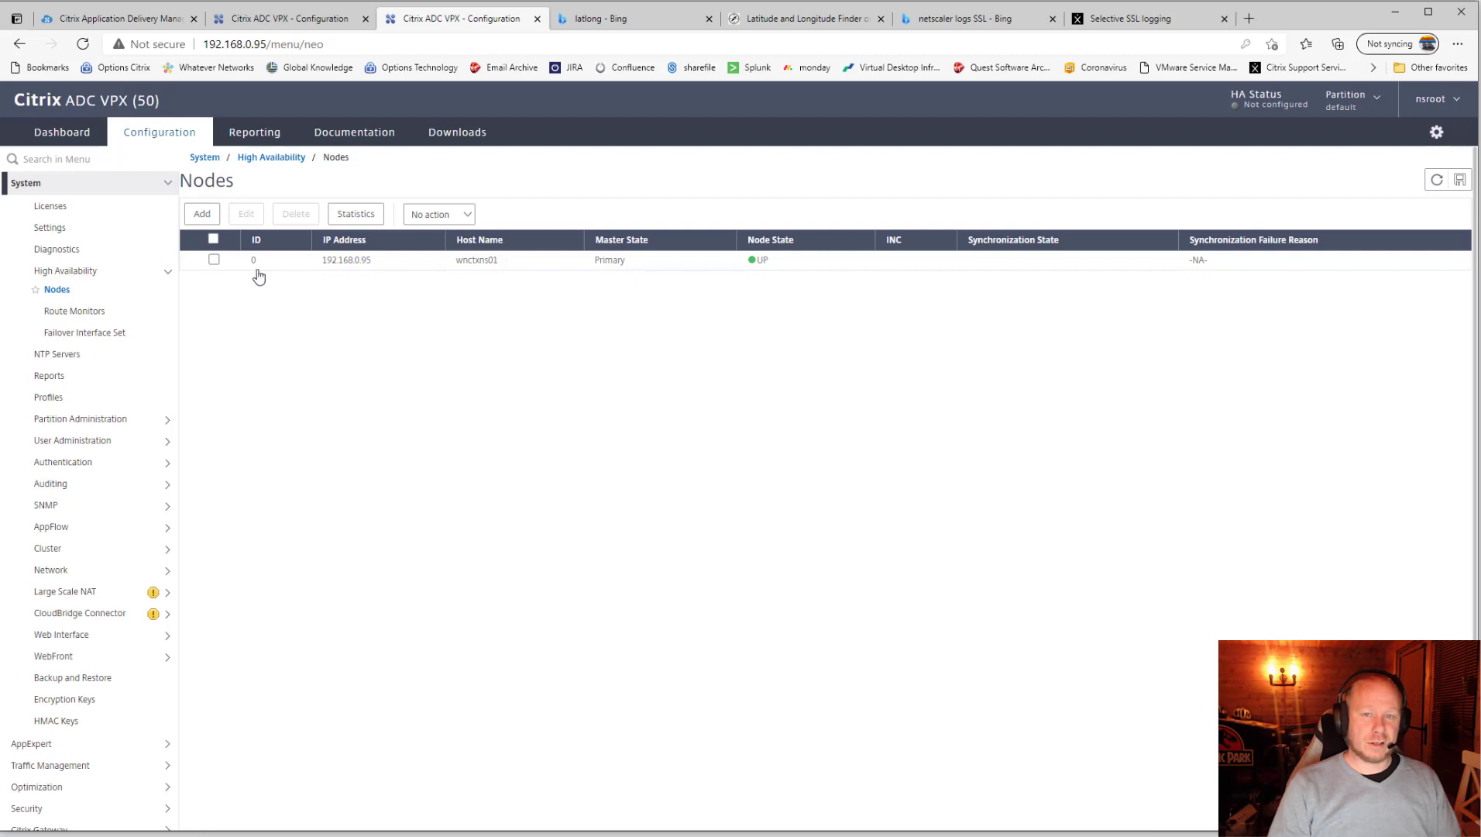
# - Select STAY PRIMARY as the high availability status of node 192.168.0.95, and close the node settings without saving
pyautogui.doubleClick(219, 262)
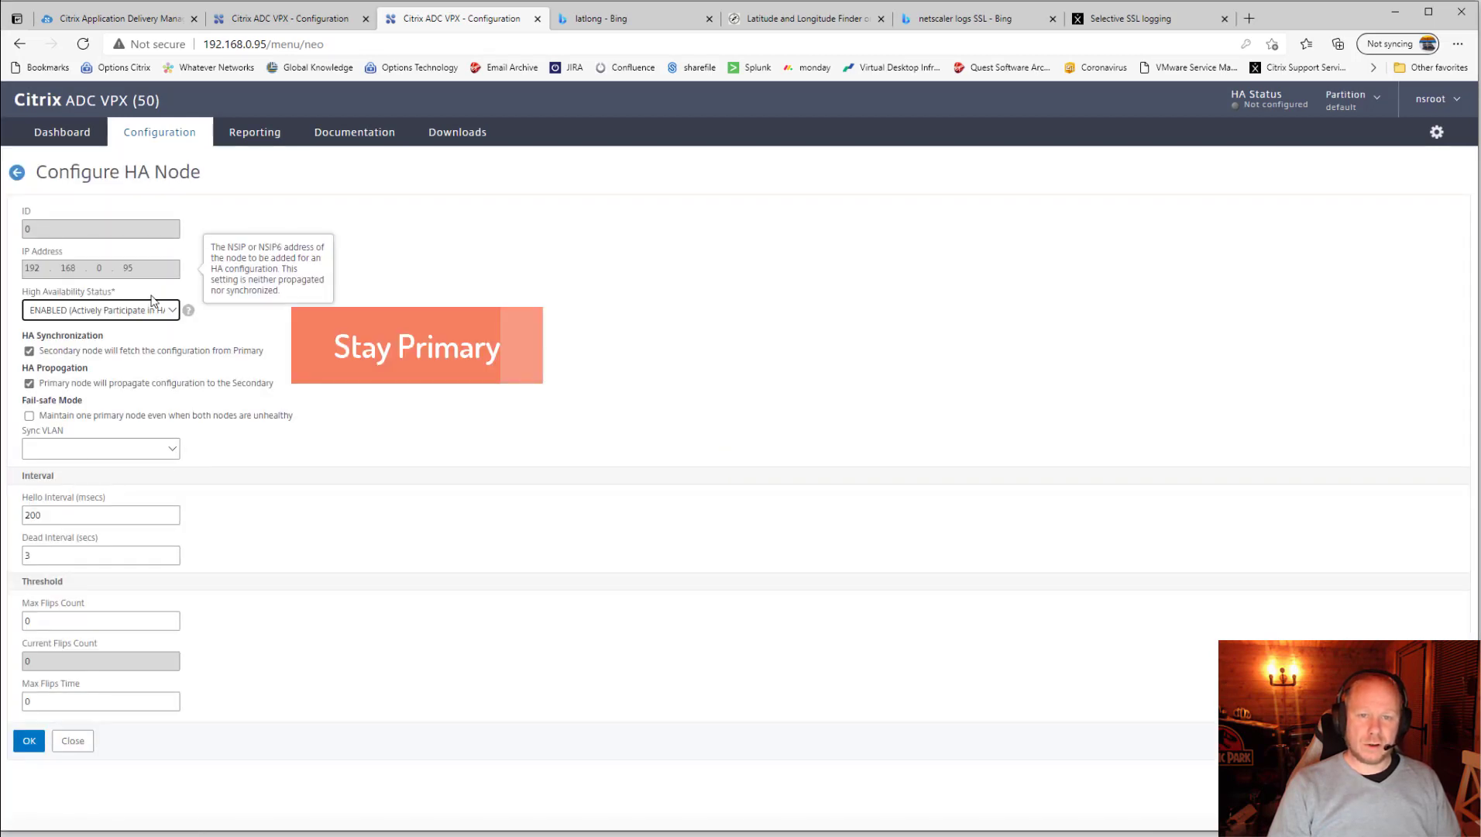
pyautogui.click(132, 314)
pyautogui.click(141, 342)
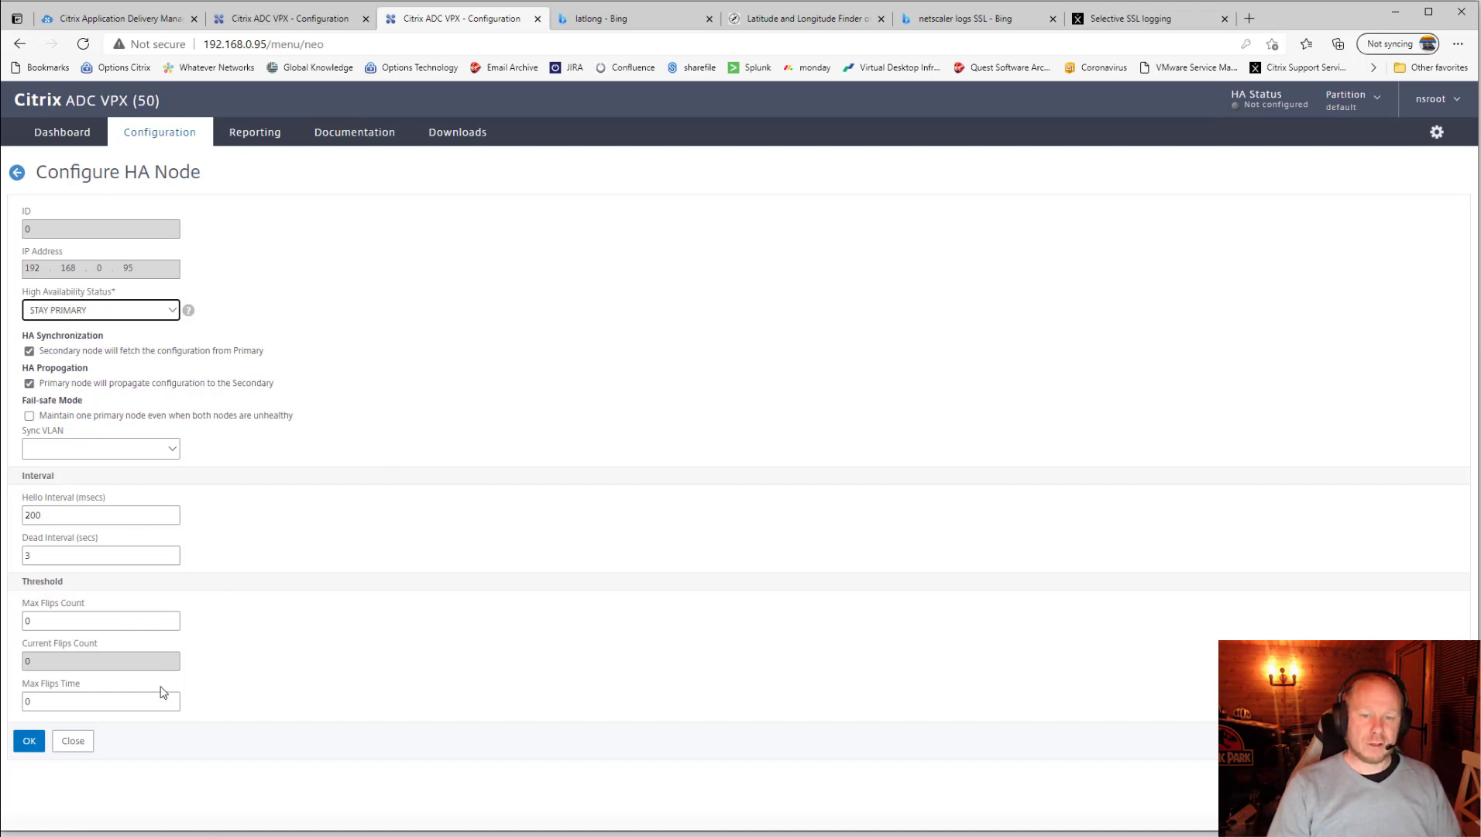
pyautogui.click(76, 747)
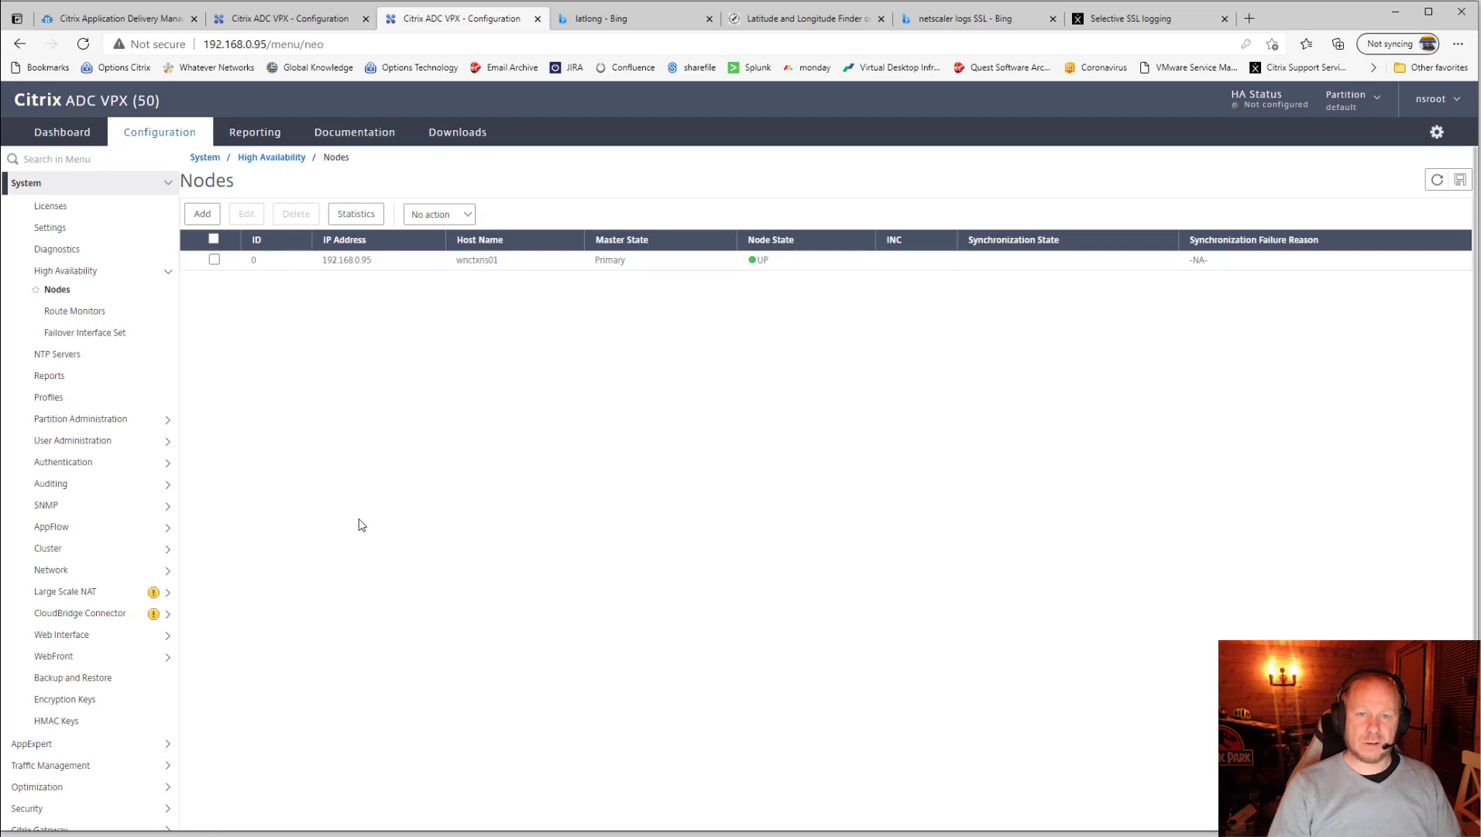
# - Switch to Citrix Application Delivery Management and open the list of Citrix ADC instances under Networks
pyautogui.click(121, 18)
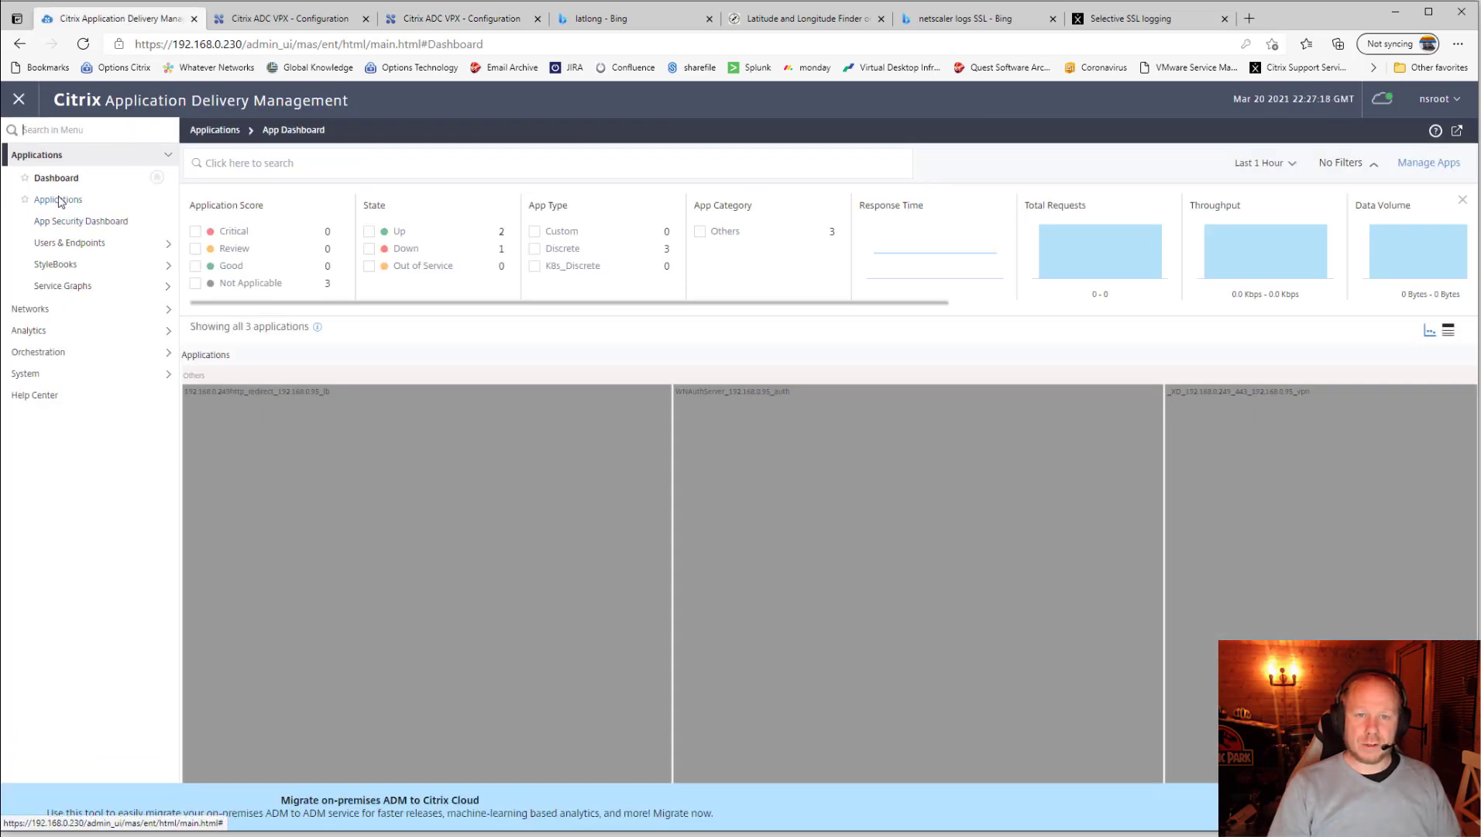
pyautogui.click(35, 311)
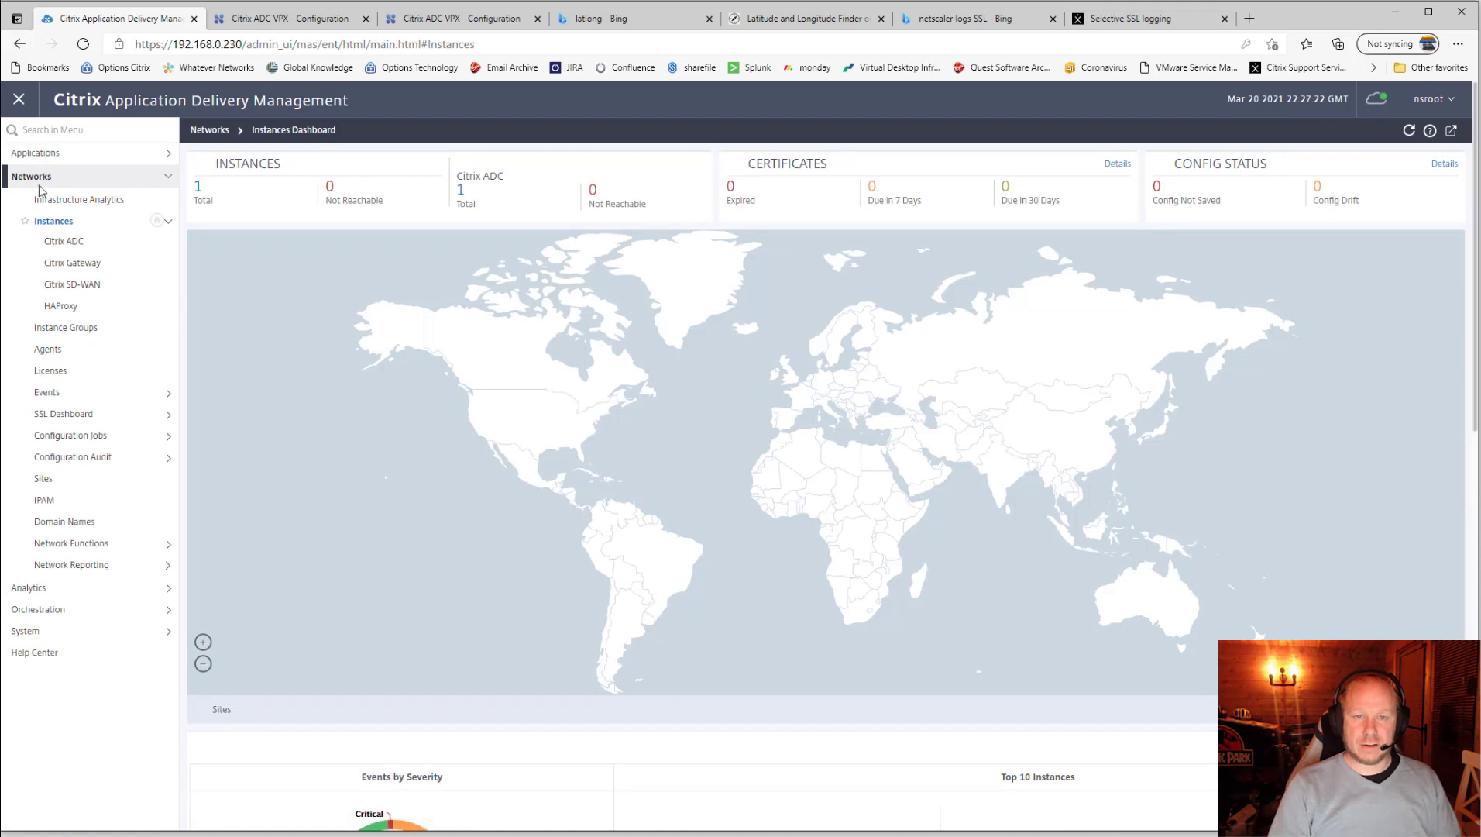
pyautogui.click(64, 243)
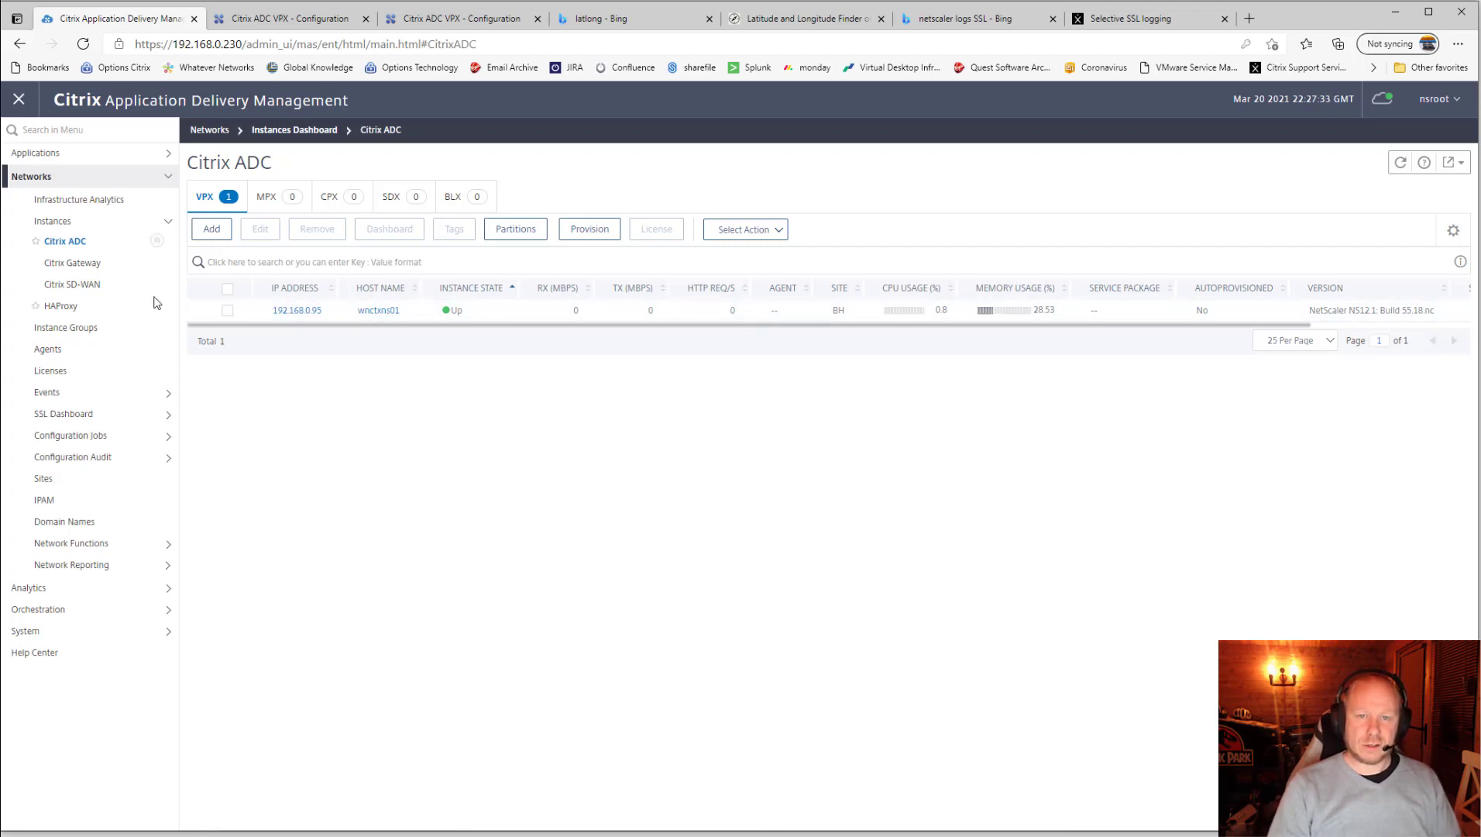
# - Start adding a Citrix ADC VPX instance with IP address 192.168.0.96 and the WNNetscaler profile
pyautogui.click(227, 240)
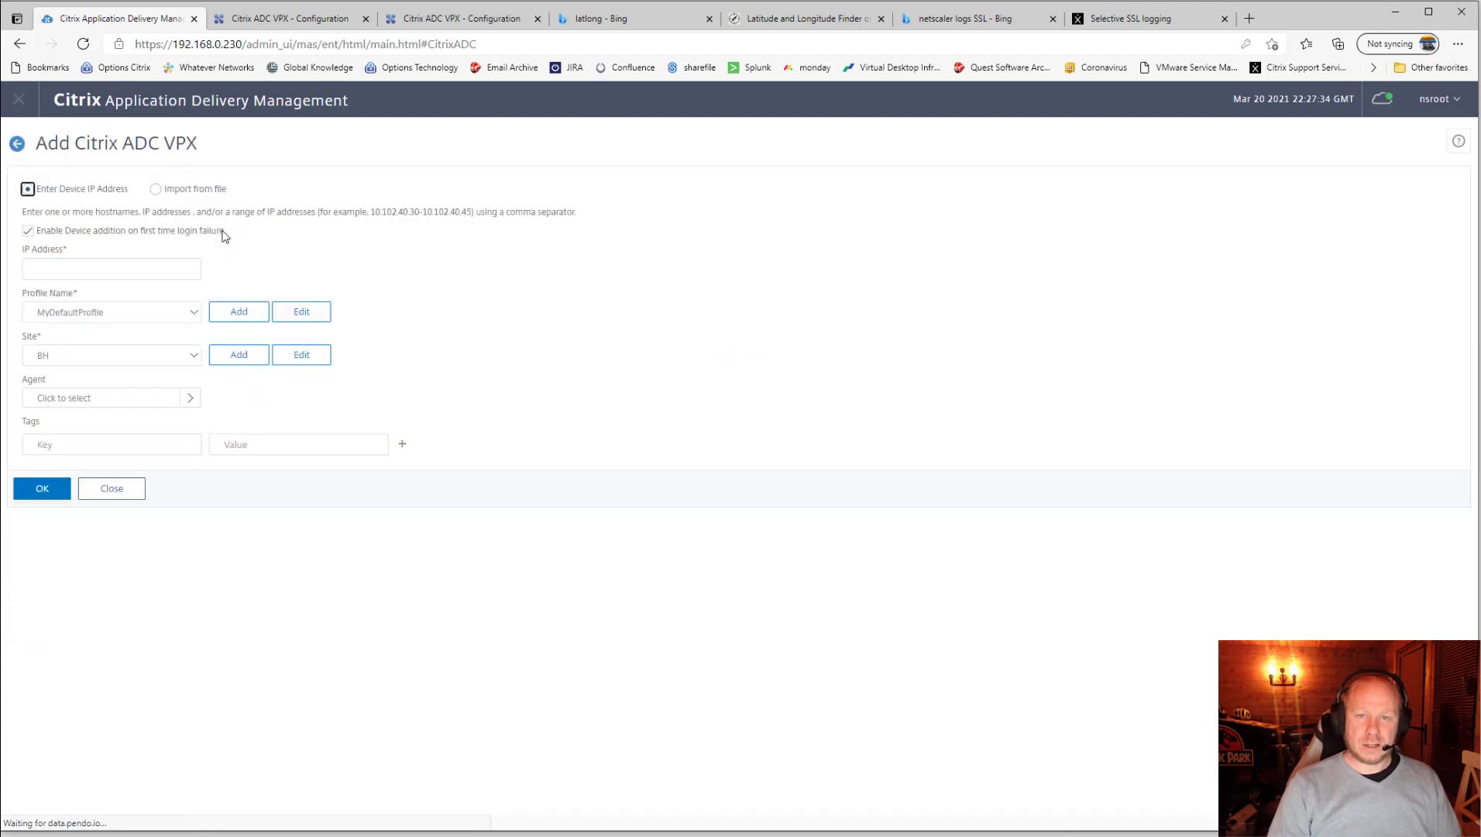
pyautogui.click(64, 266)
pyautogui.write('192')
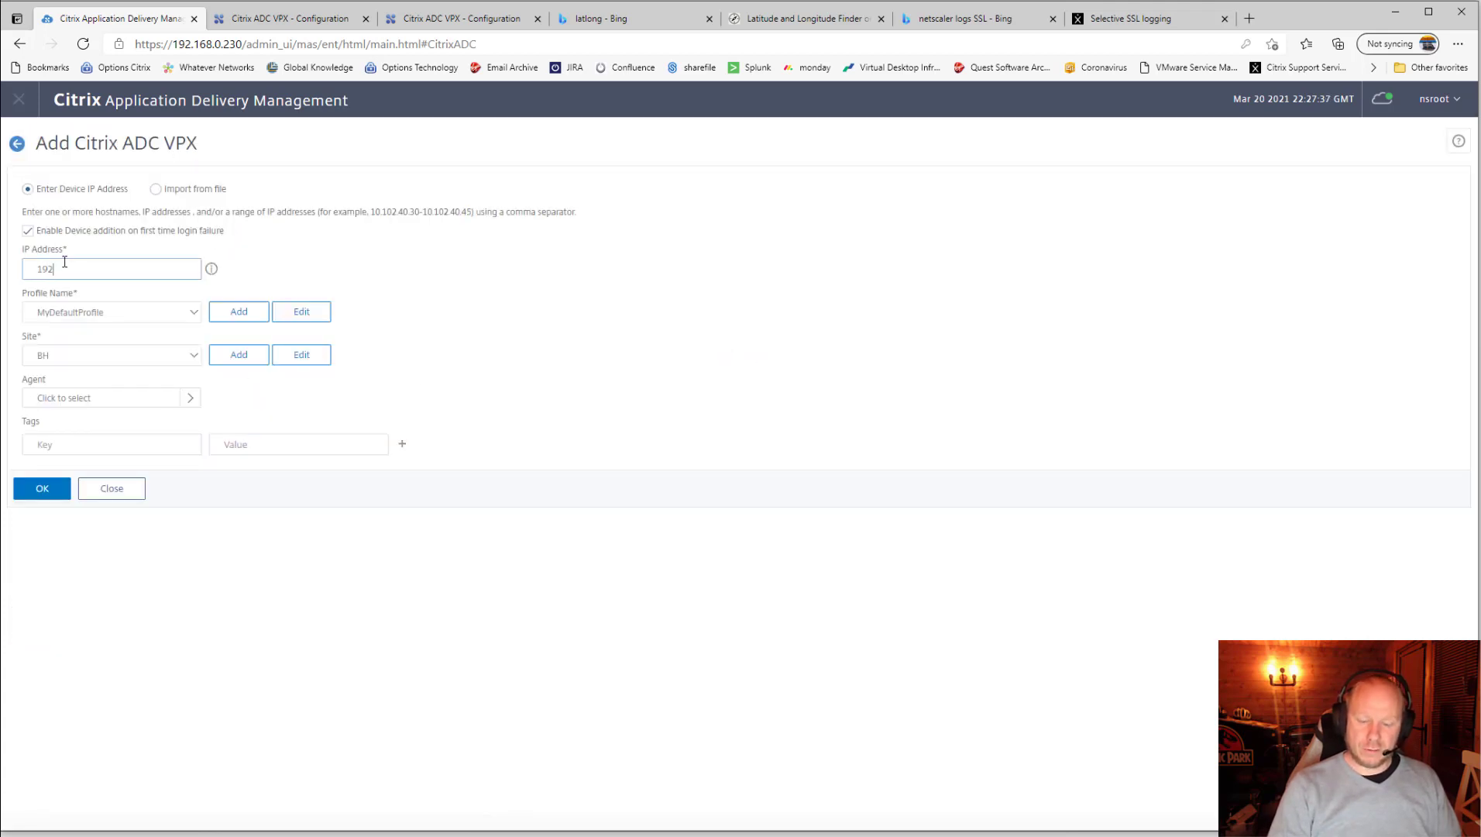
pyautogui.write('.1')
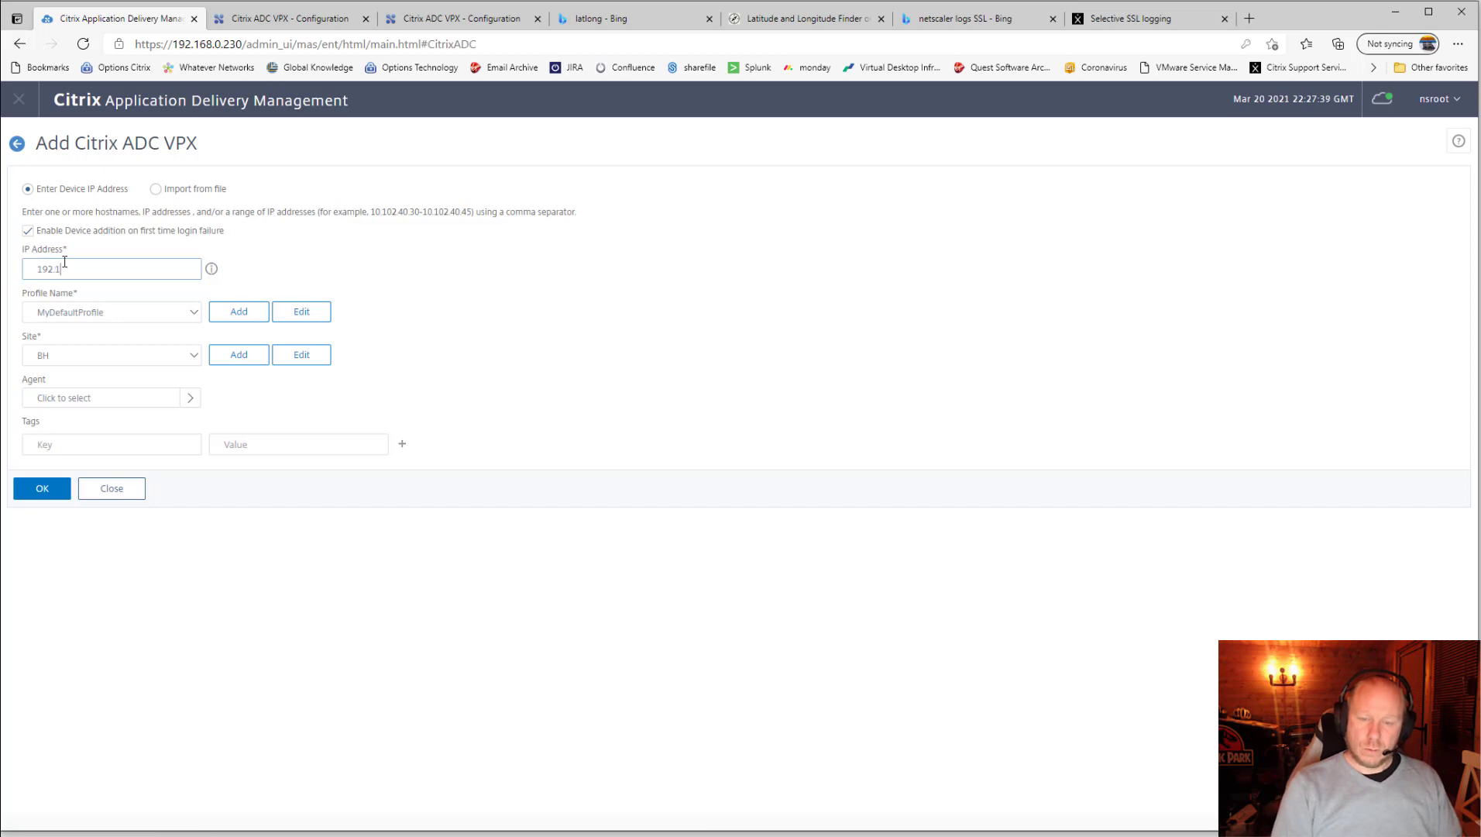
pyautogui.write('68.0')
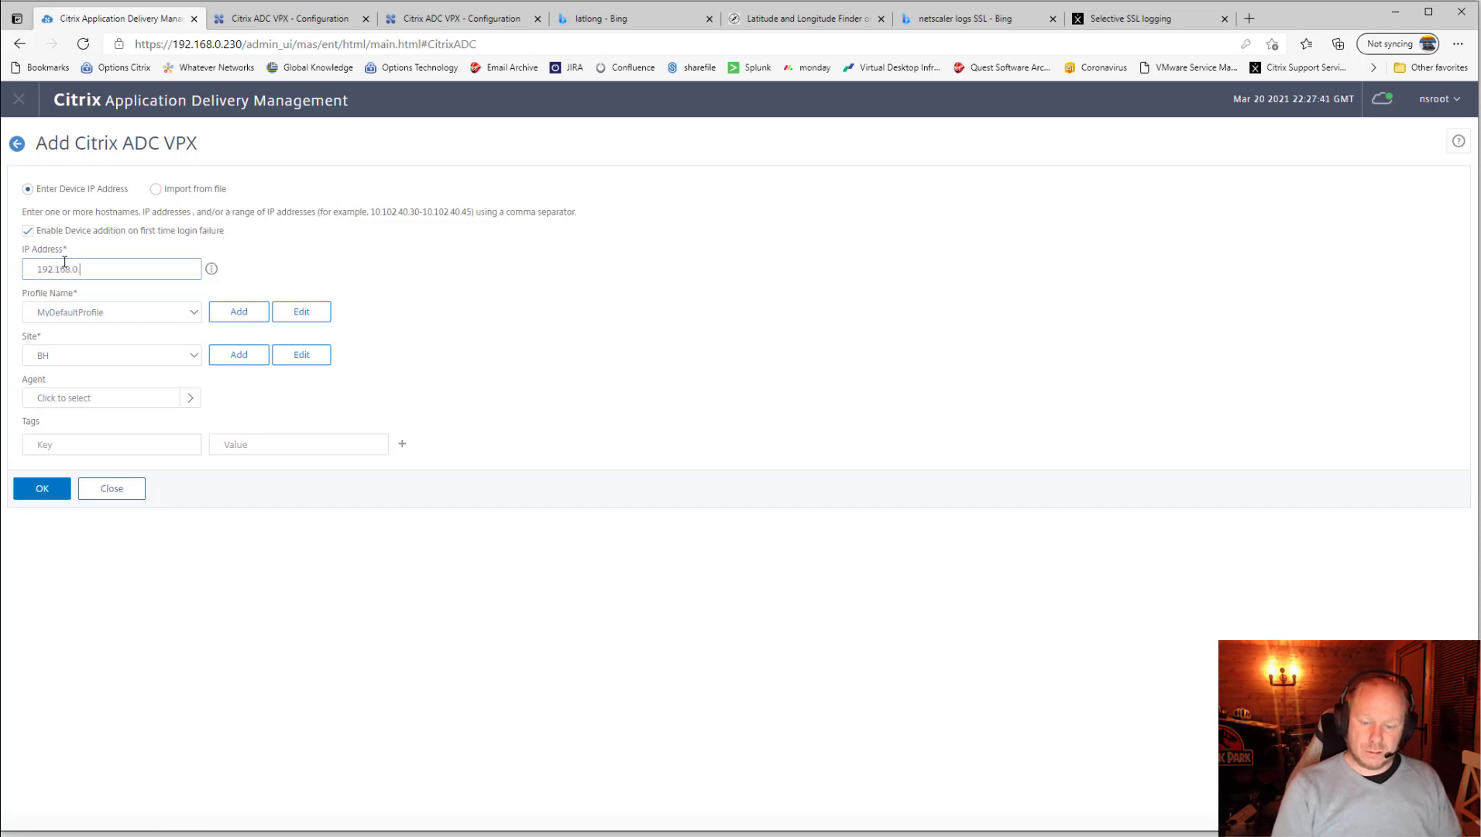
pyautogui.write('.96')
pyautogui.click(103, 313)
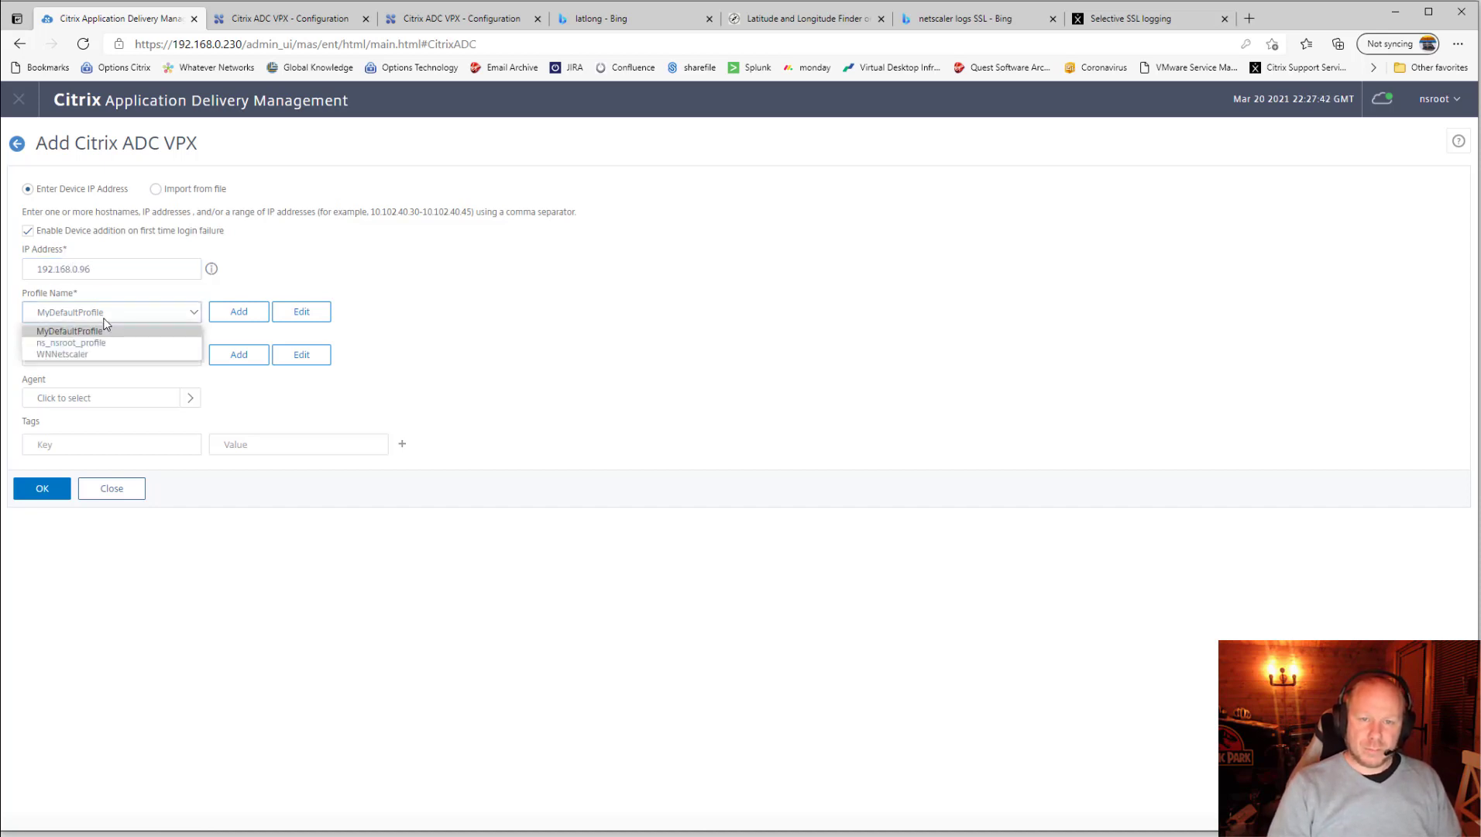
pyautogui.click(125, 353)
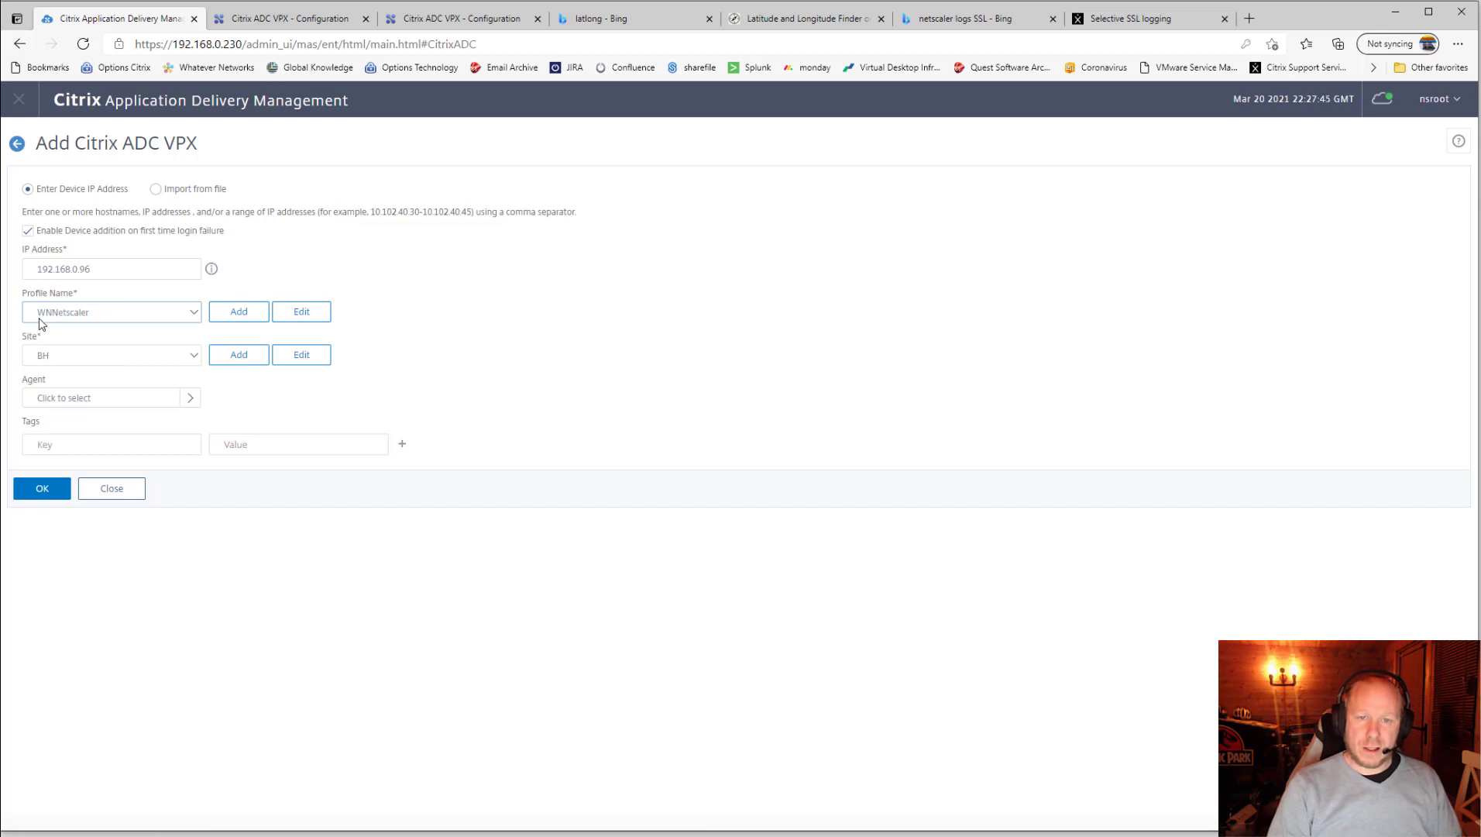
# - Review the settings of the WNNetscaler profile and the BH site, including the available site types, without changing them
pyautogui.click(302, 312)
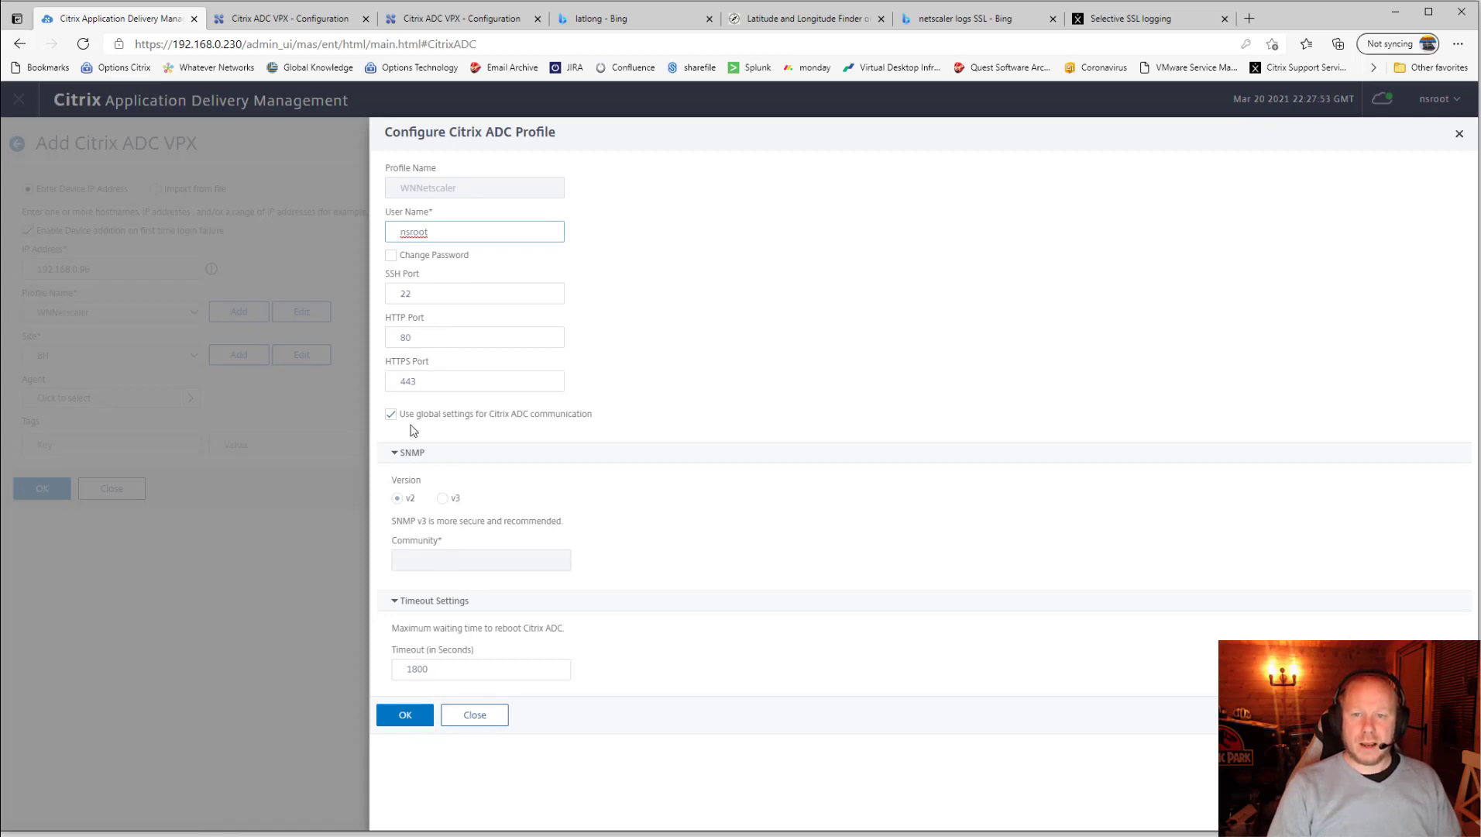
pyautogui.click(475, 714)
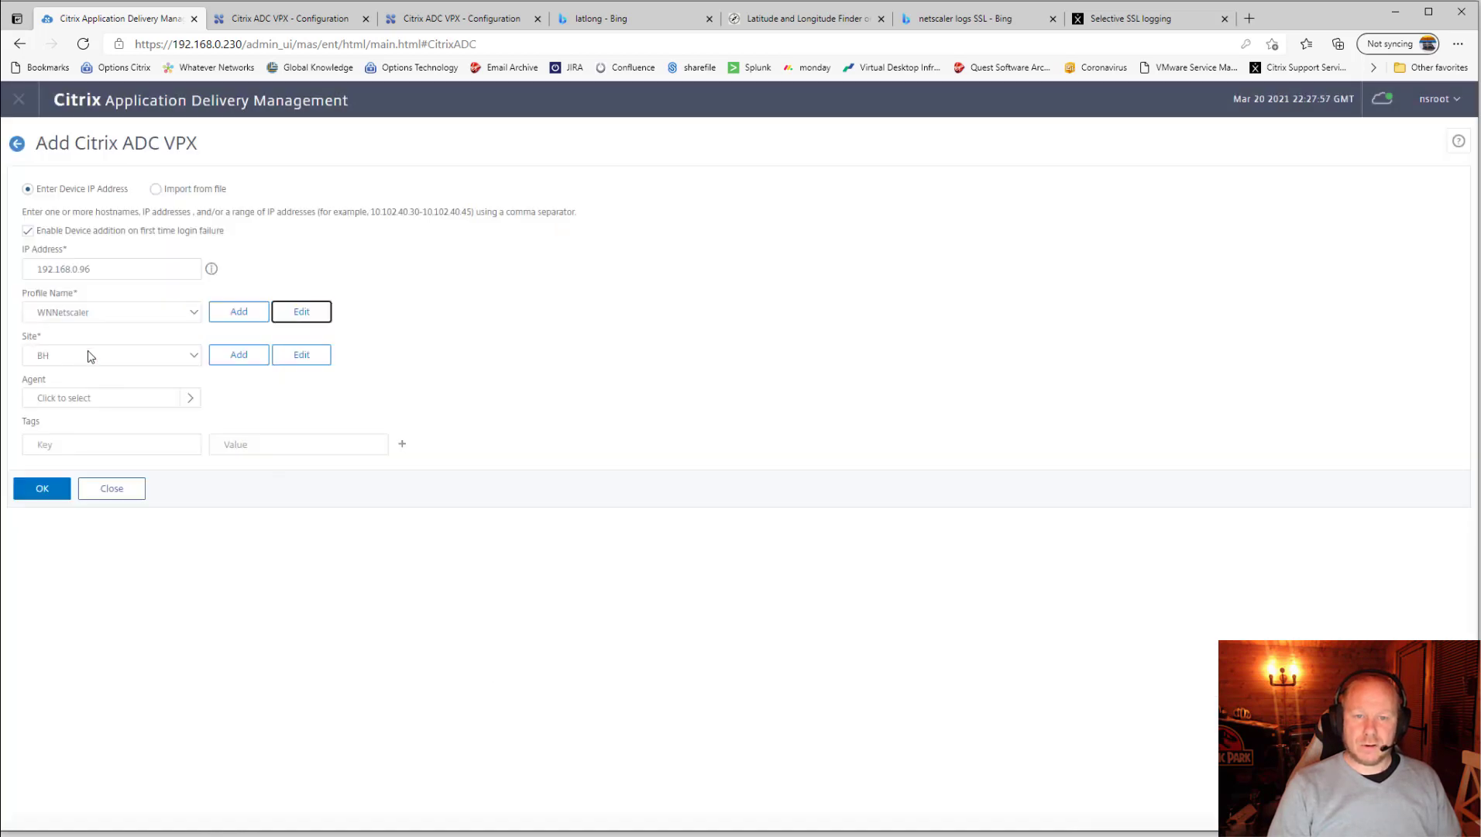
pyautogui.click(314, 355)
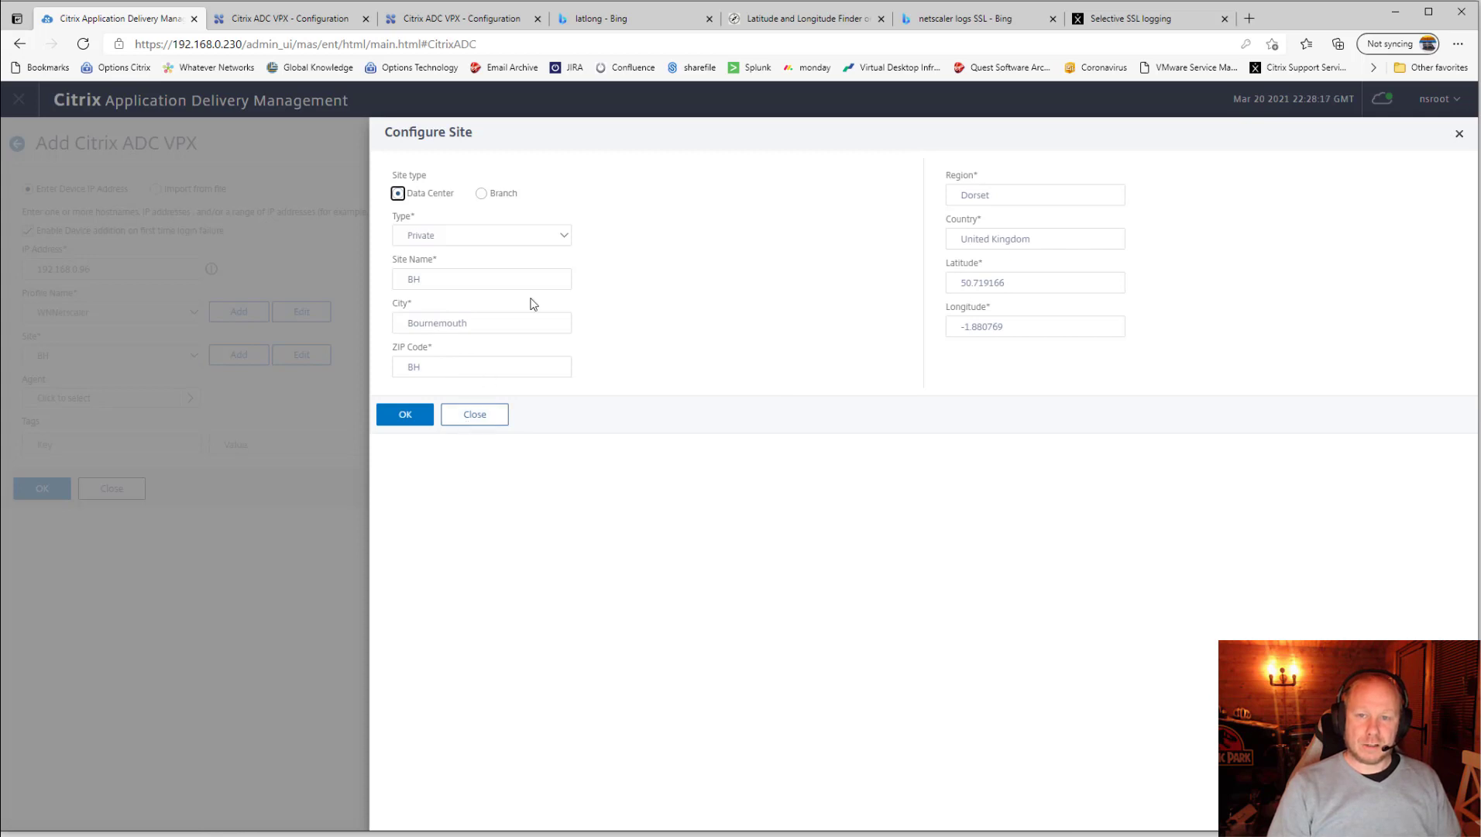
pyautogui.click(553, 238)
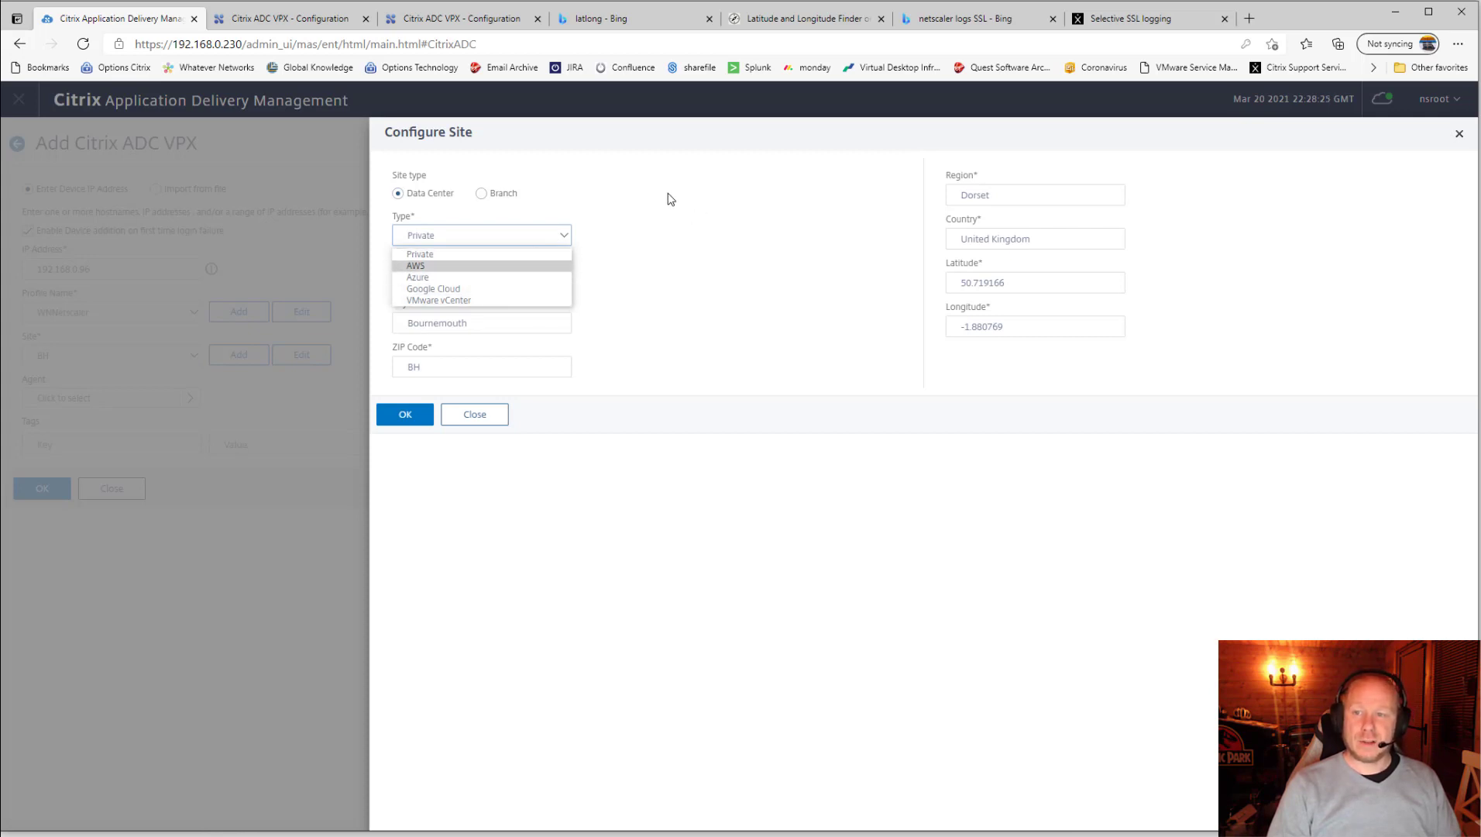
pyautogui.click(642, 212)
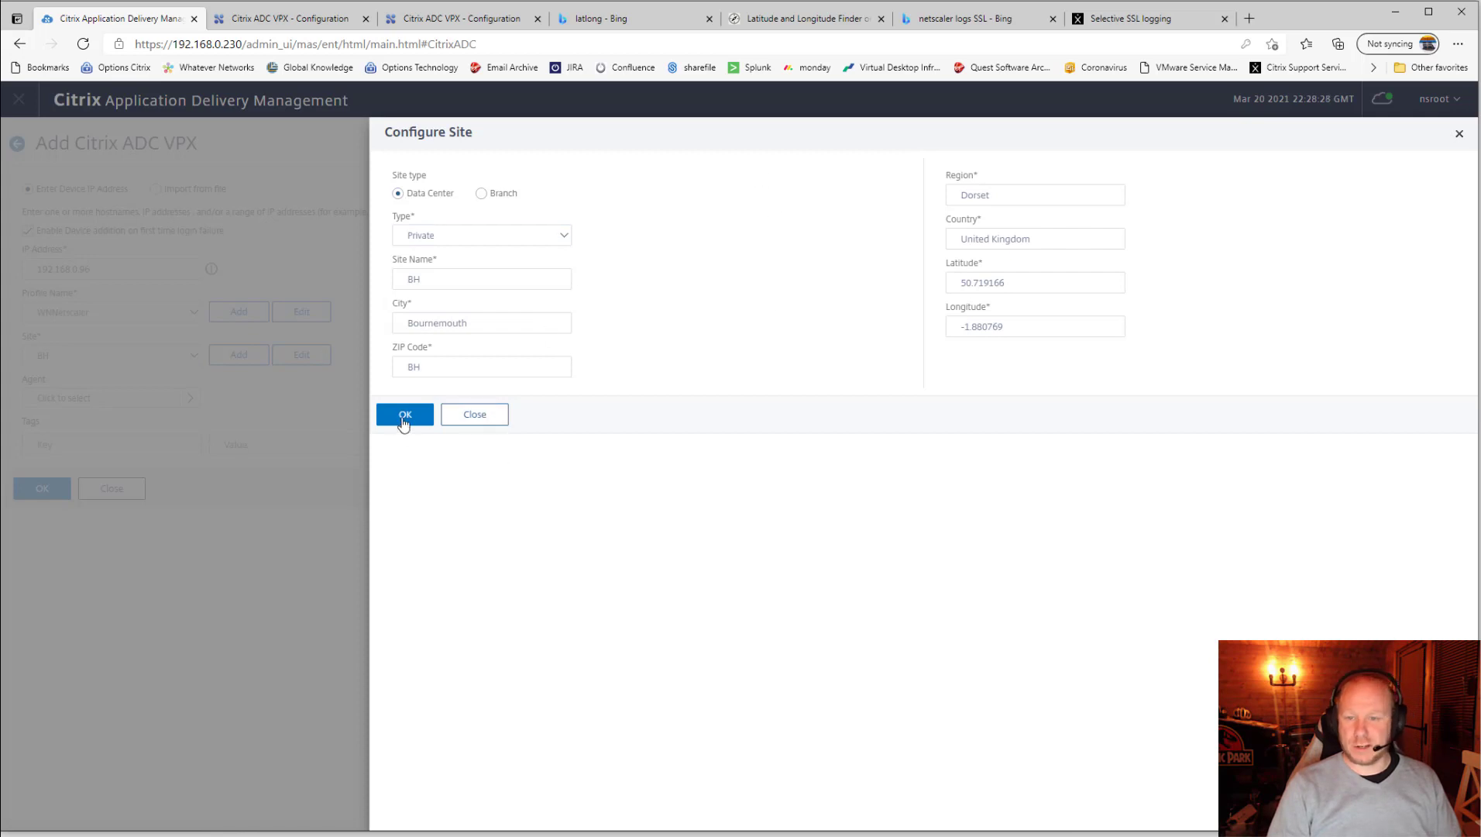
pyautogui.click(493, 414)
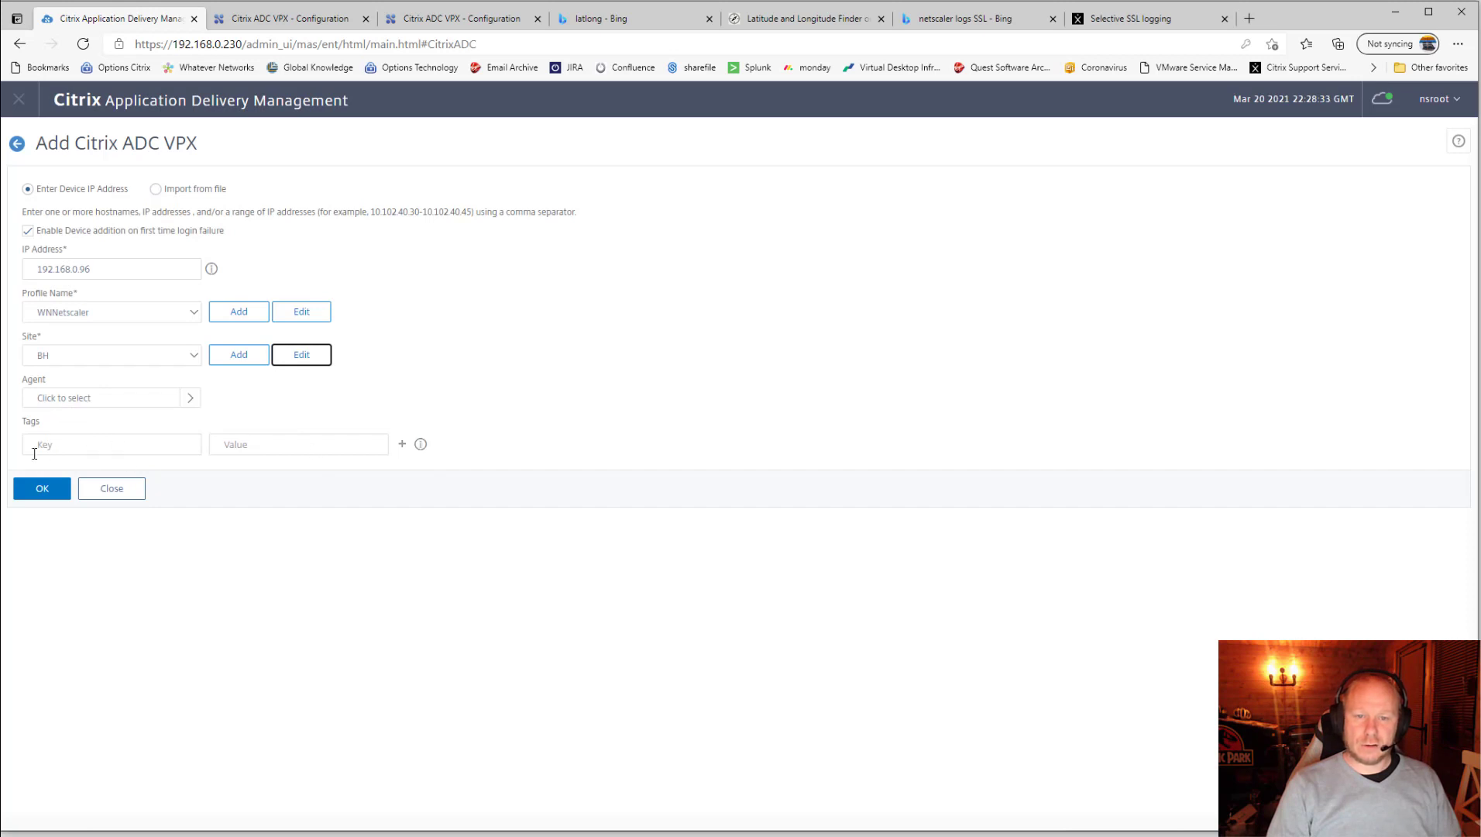
# - Submit the new VPX instance, dismiss the progress report and review the remaining columns of the instances list
pyautogui.click(53, 490)
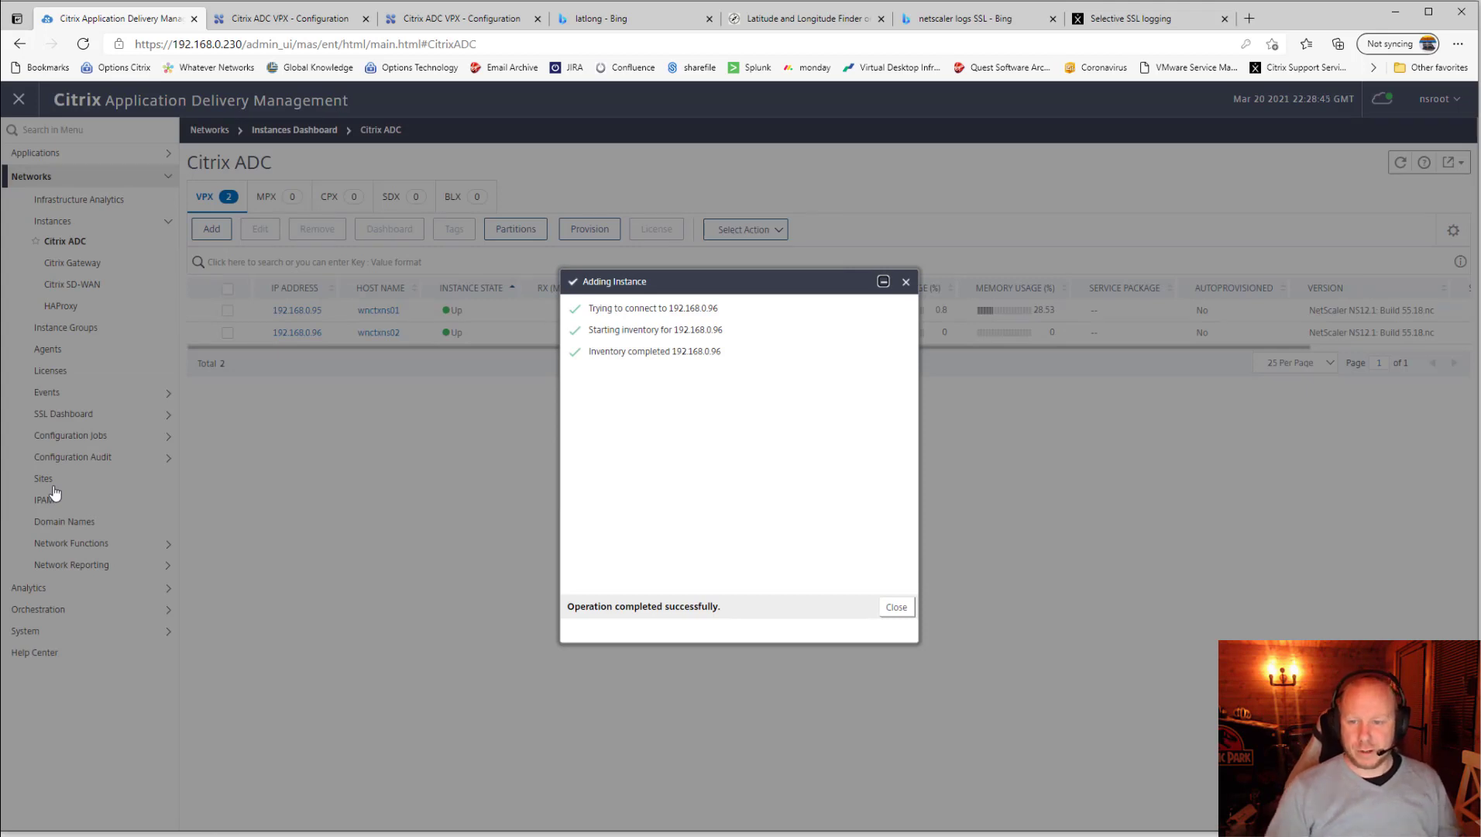
pyautogui.click(896, 606)
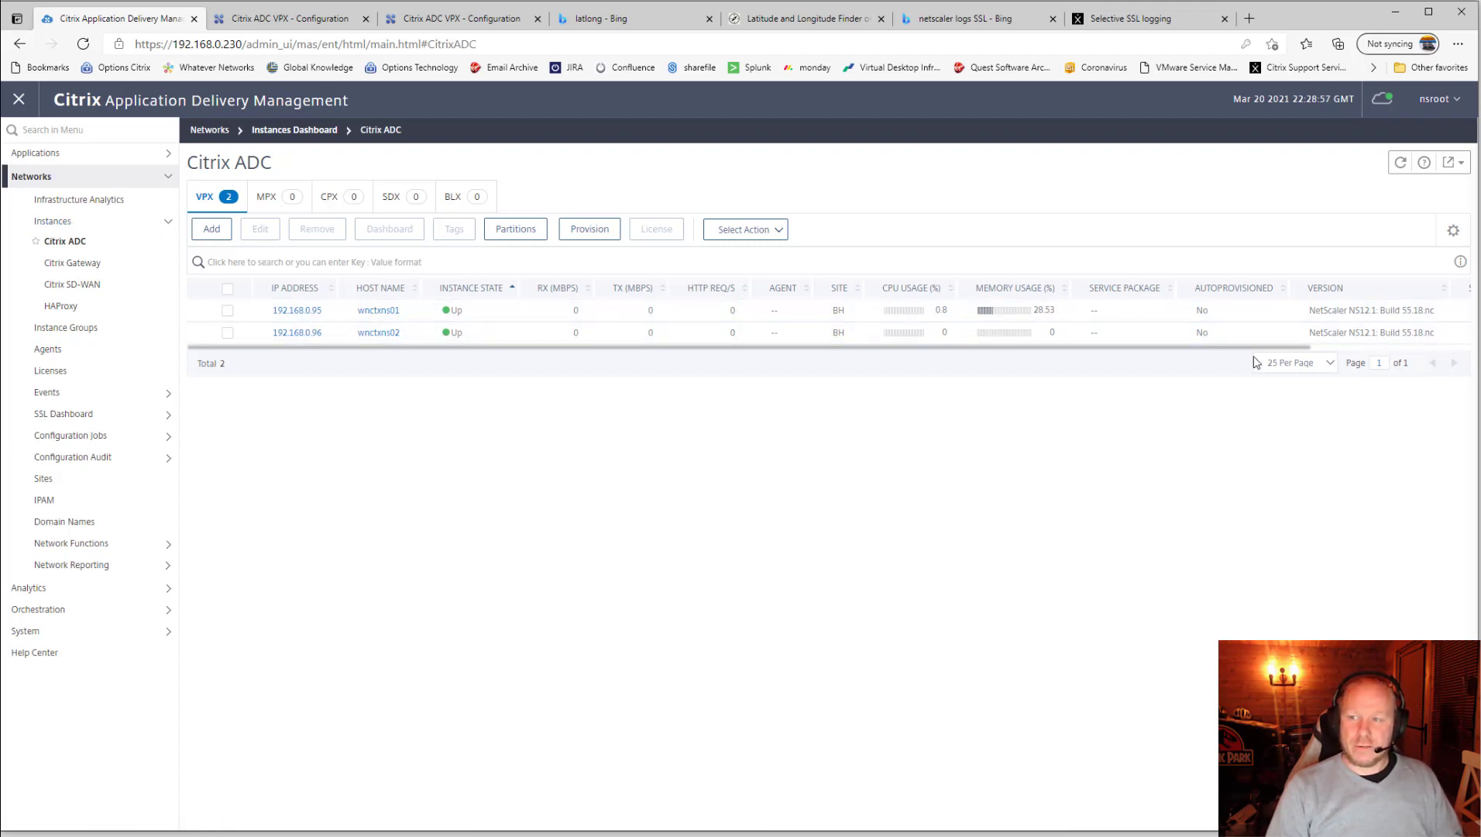
pyautogui.moveTo(1250, 348); pyautogui.dragTo(1457, 304)
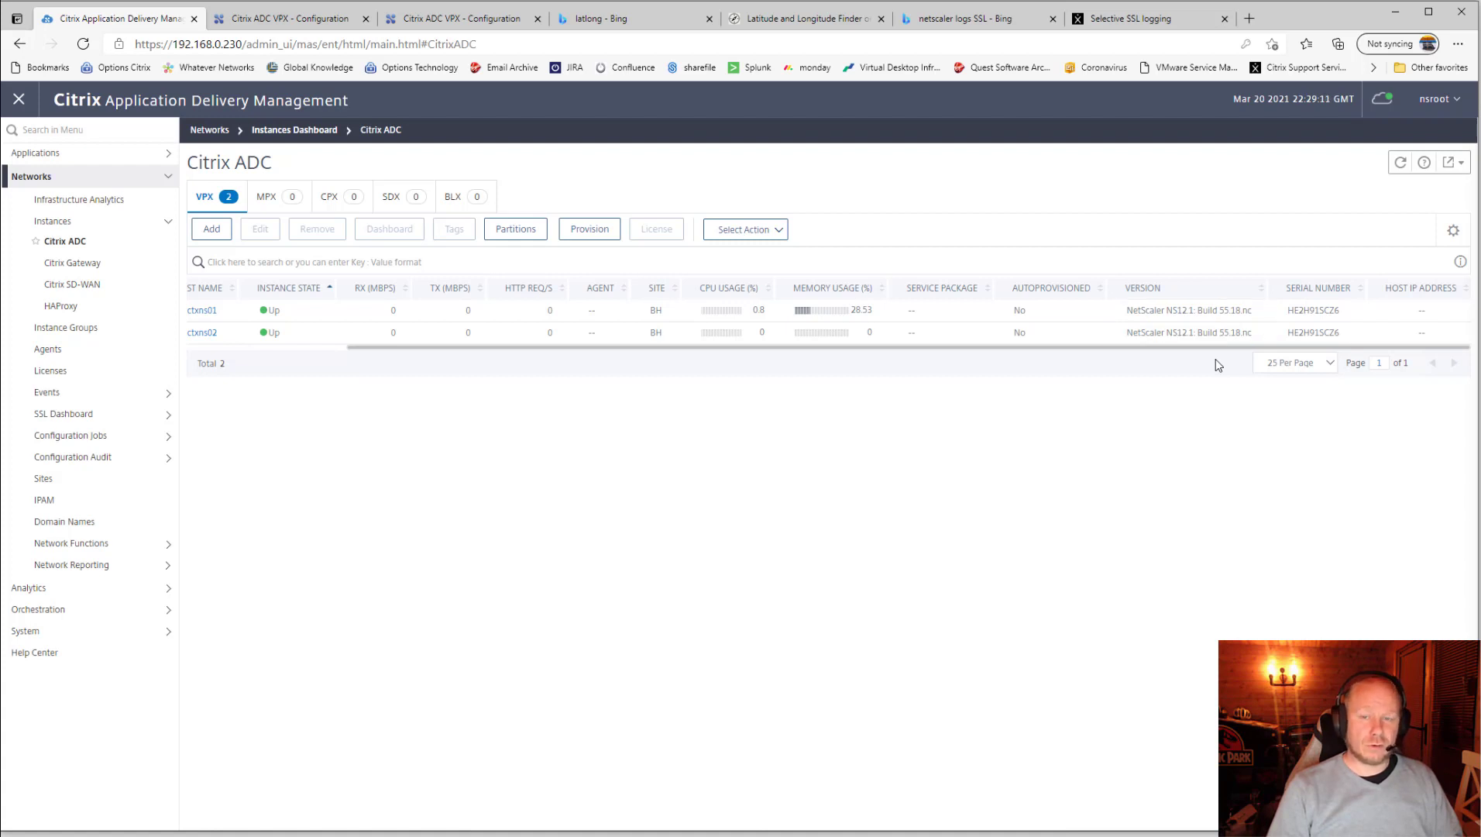
pyautogui.moveTo(1214, 349); pyautogui.dragTo(856, 368)
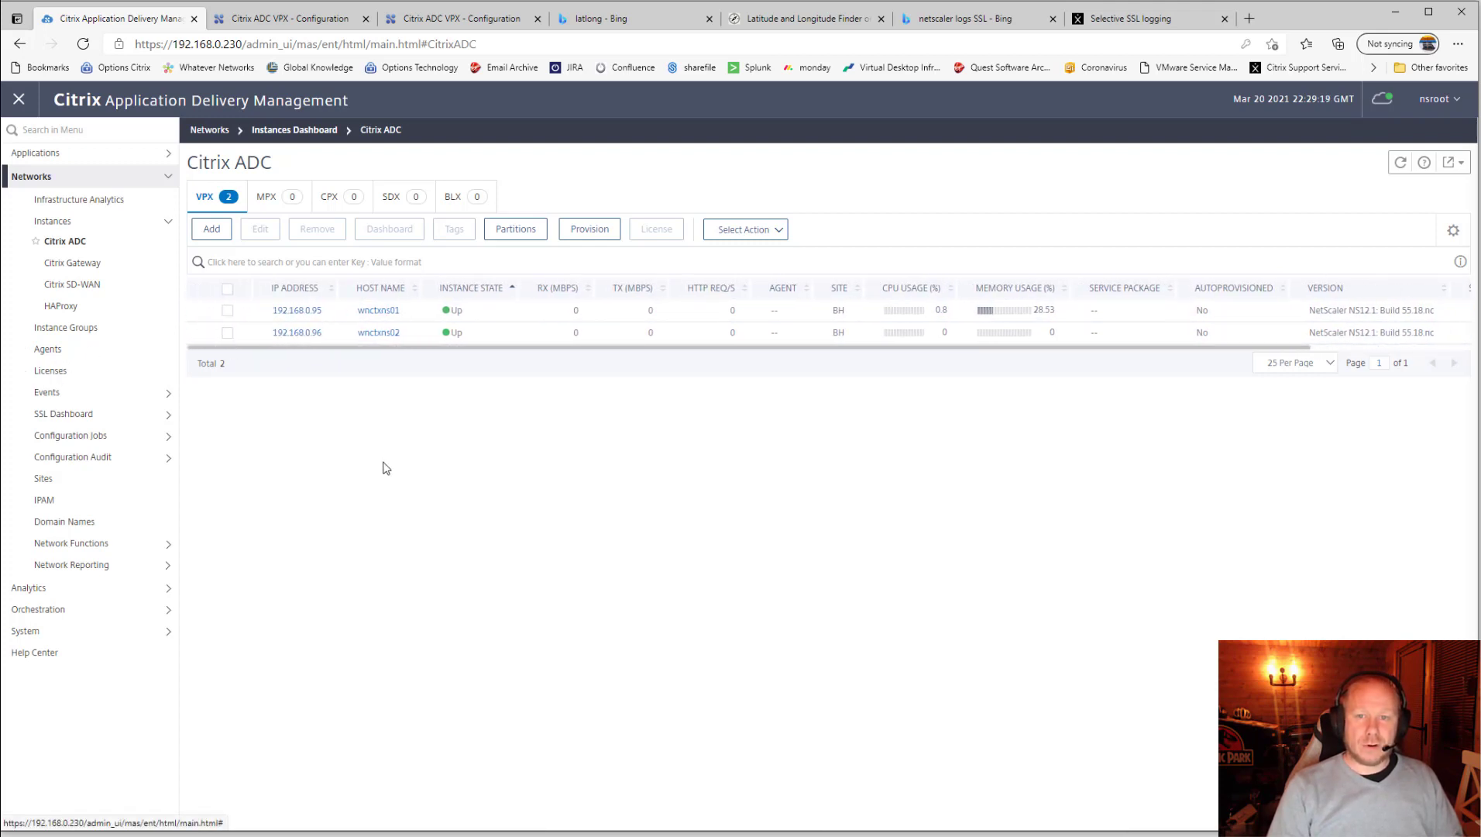
# - Compare the license details of the 192.168.0.96 and 192.168.0.95 appliances, and return to Application Delivery Management
pyautogui.click(291, 22)
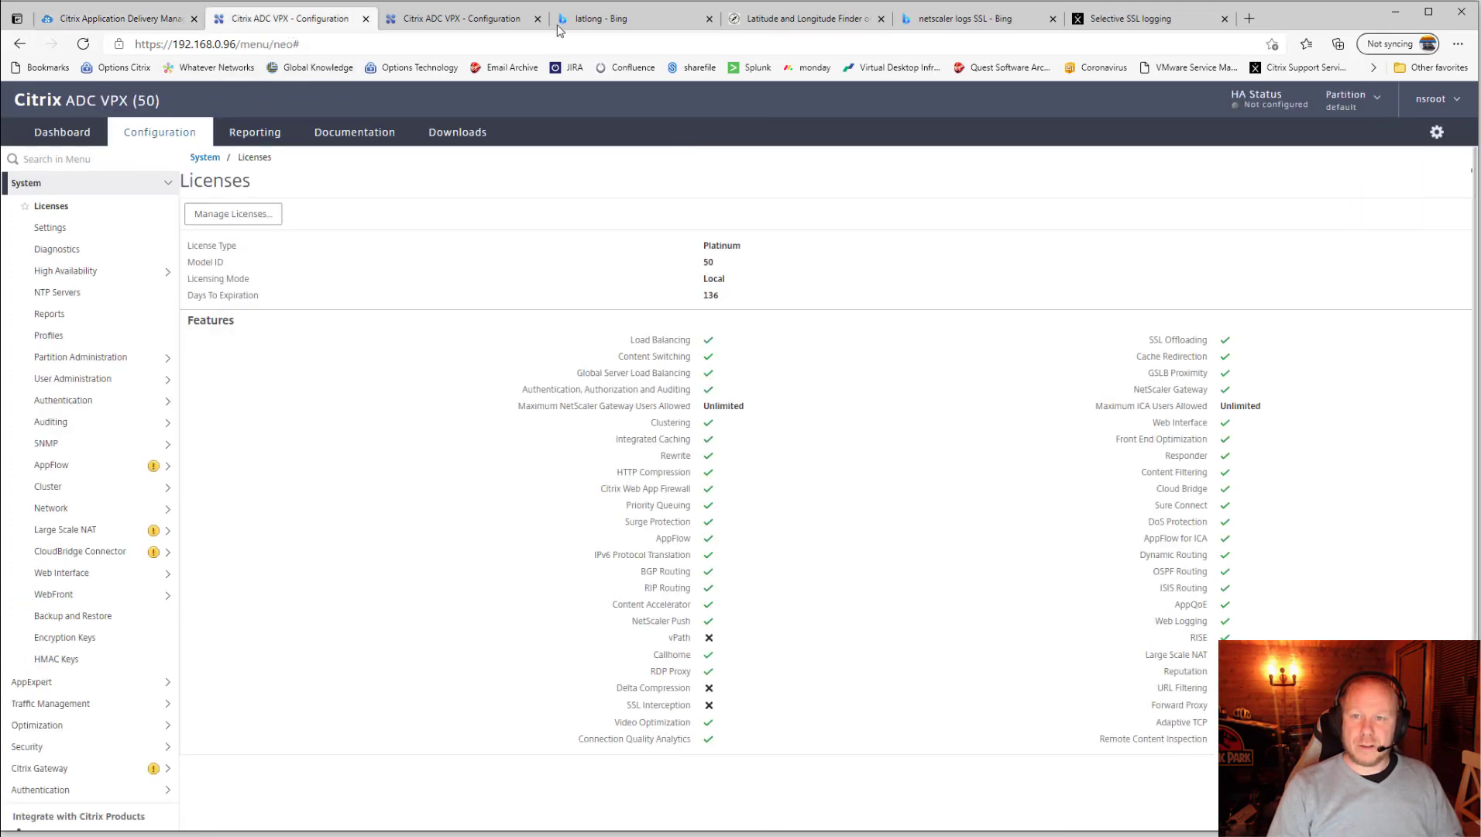
pyautogui.click(472, 19)
pyautogui.click(51, 206)
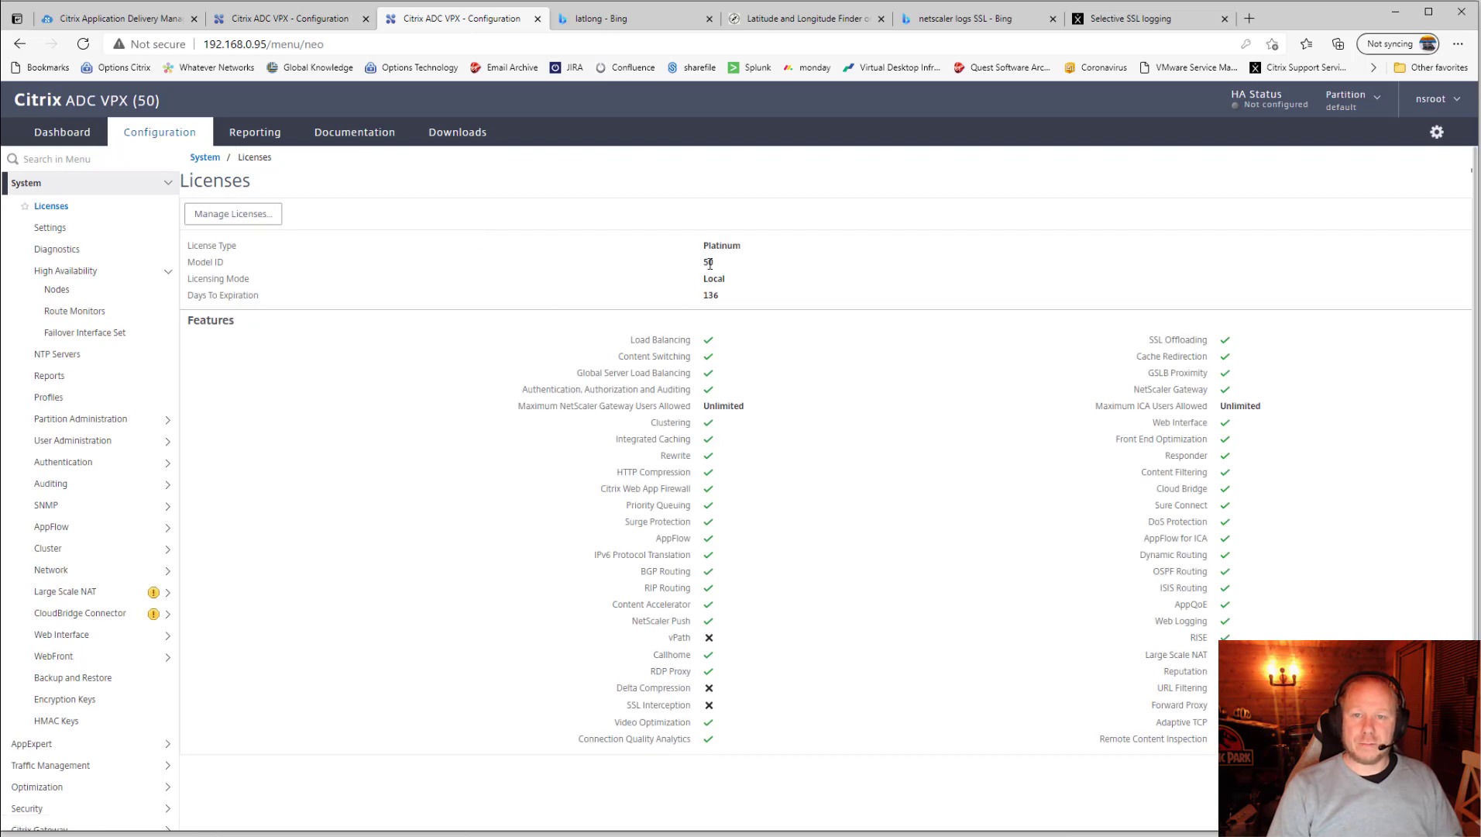
pyautogui.click(112, 19)
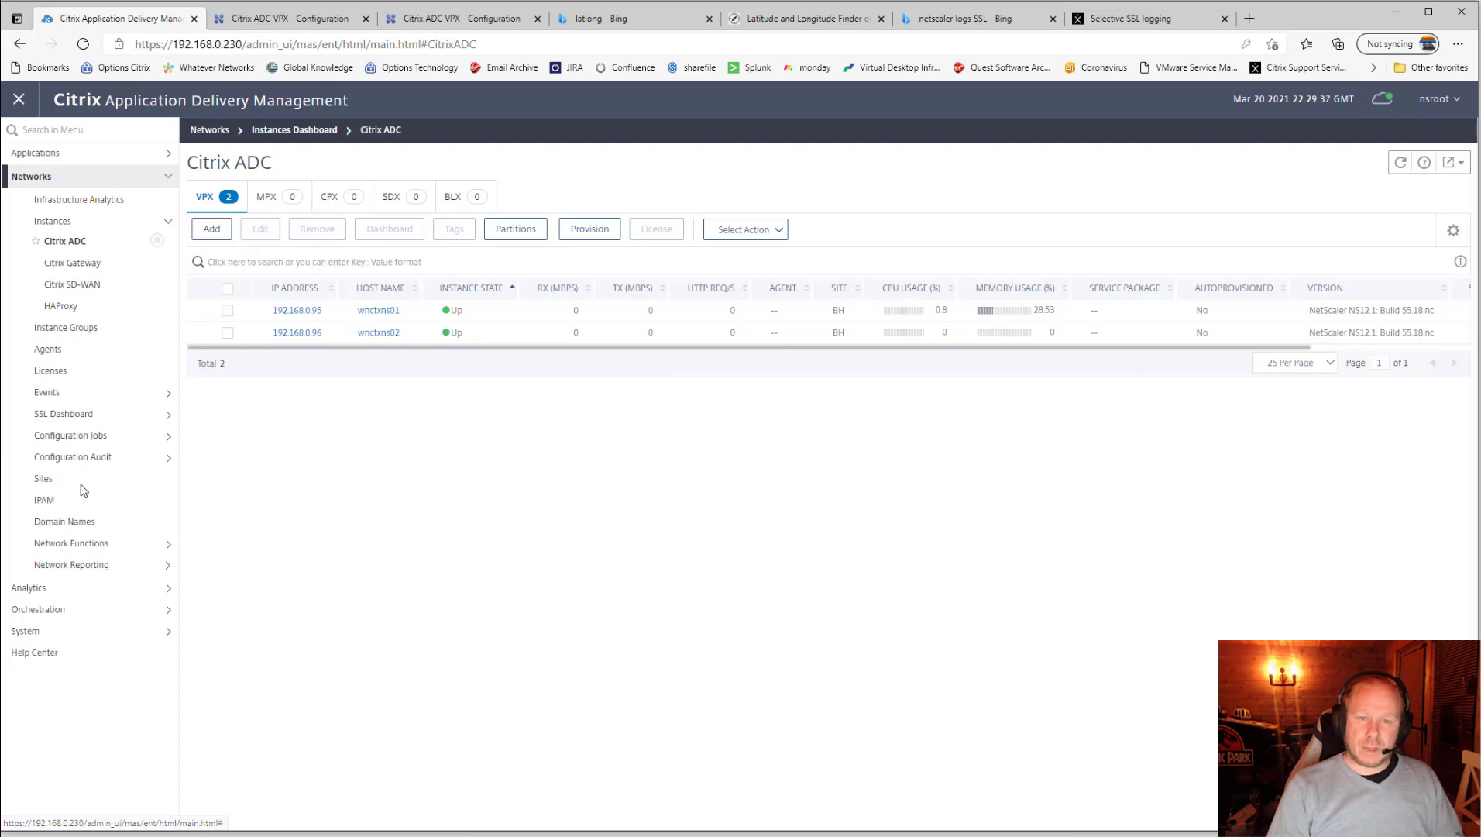
# - Create a maintenance job that configures an HA pair of Citrix ADC instances and proceed to its instance selection
pyautogui.click(166, 178)
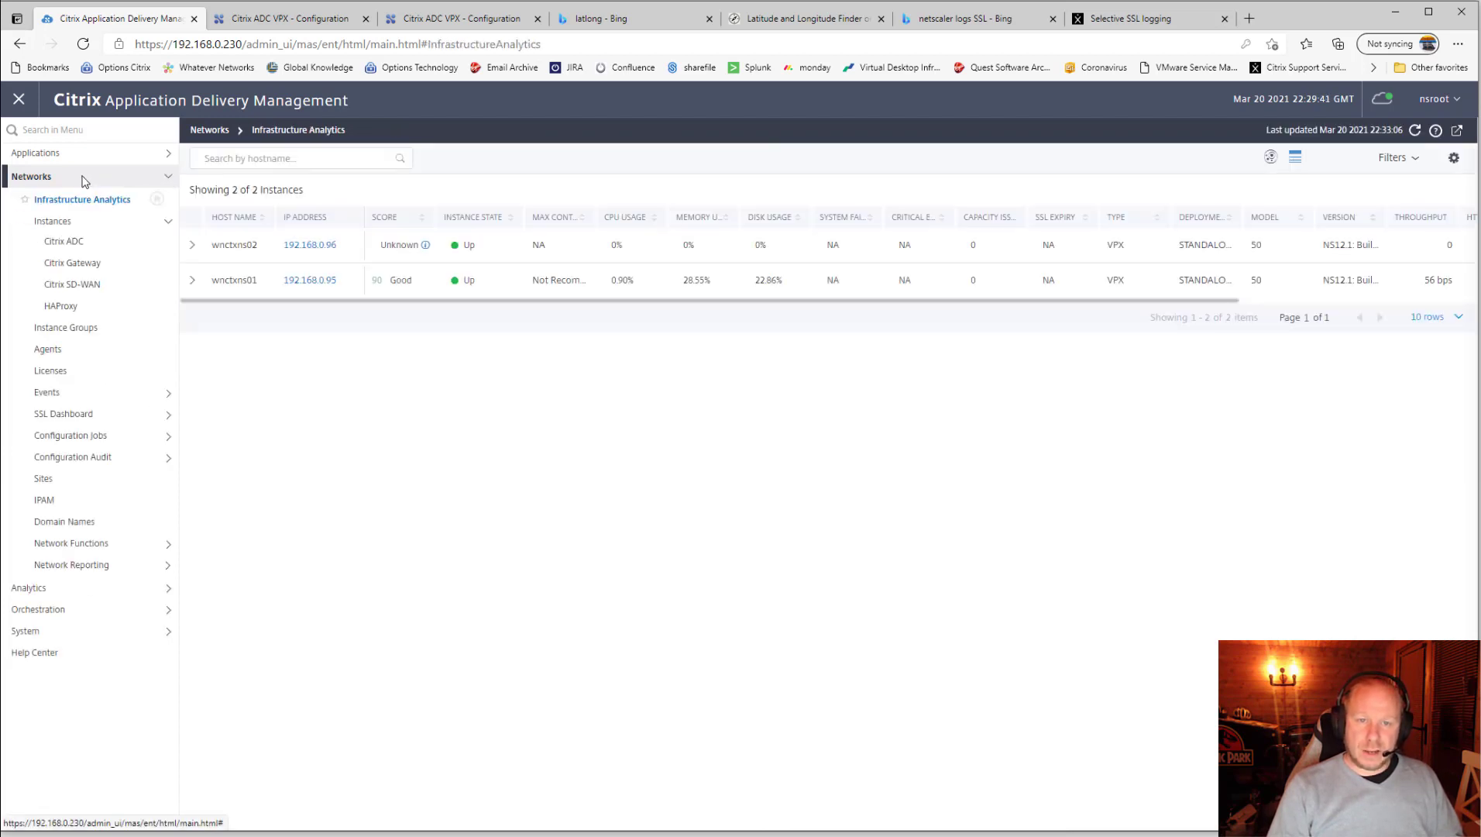
pyautogui.click(82, 436)
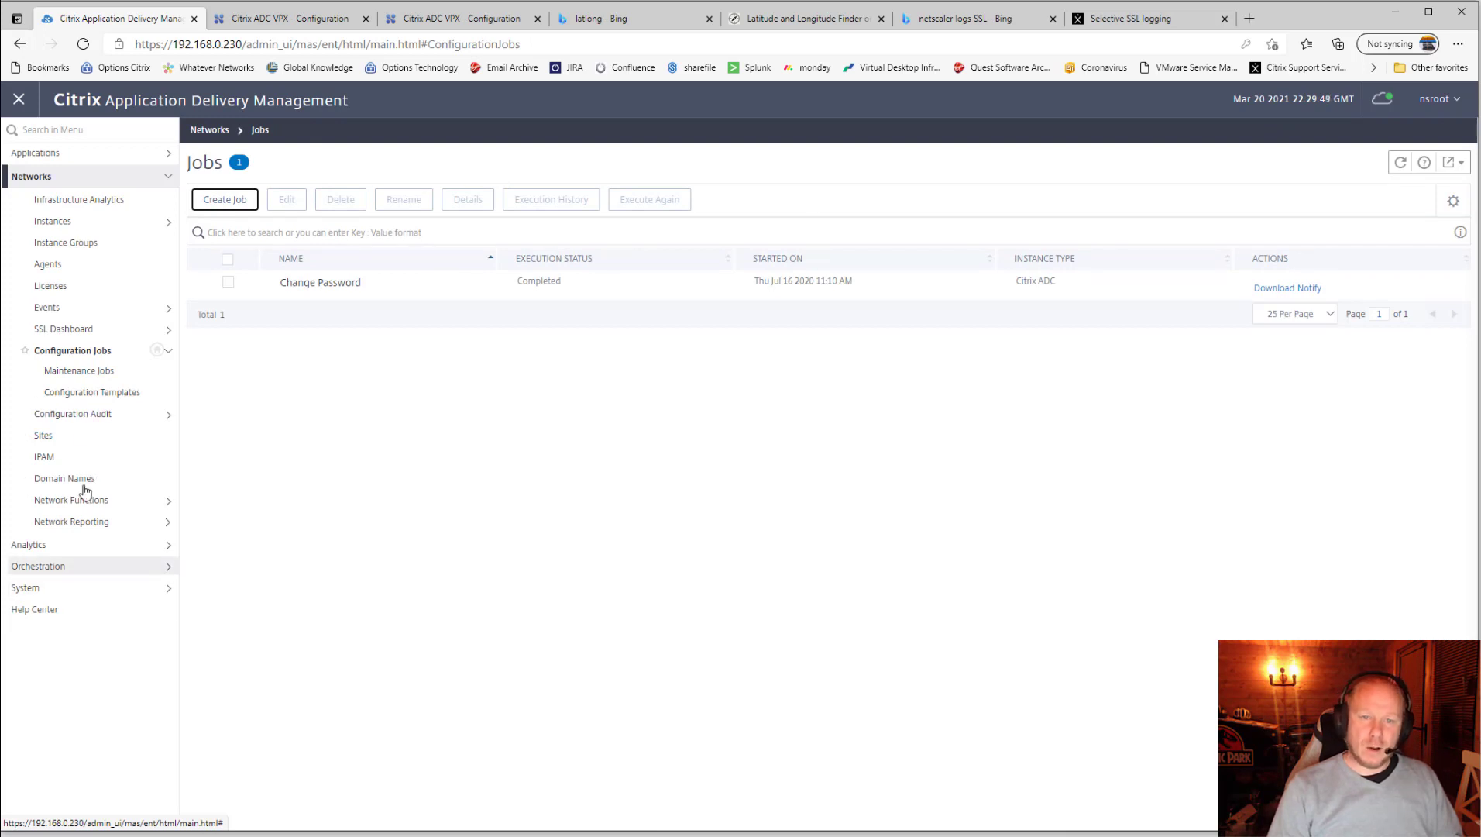
pyautogui.click(107, 395)
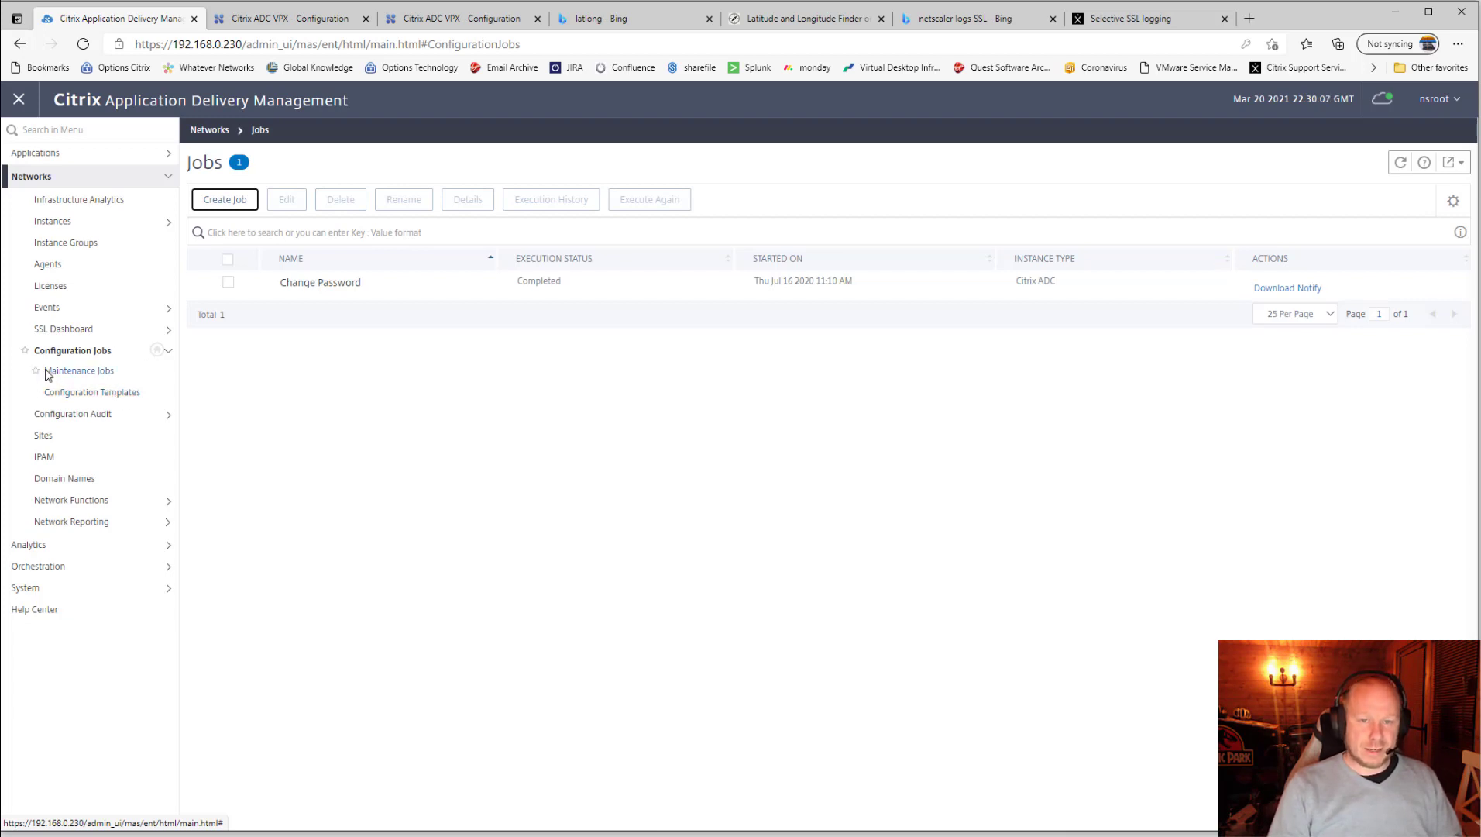
pyautogui.click(85, 378)
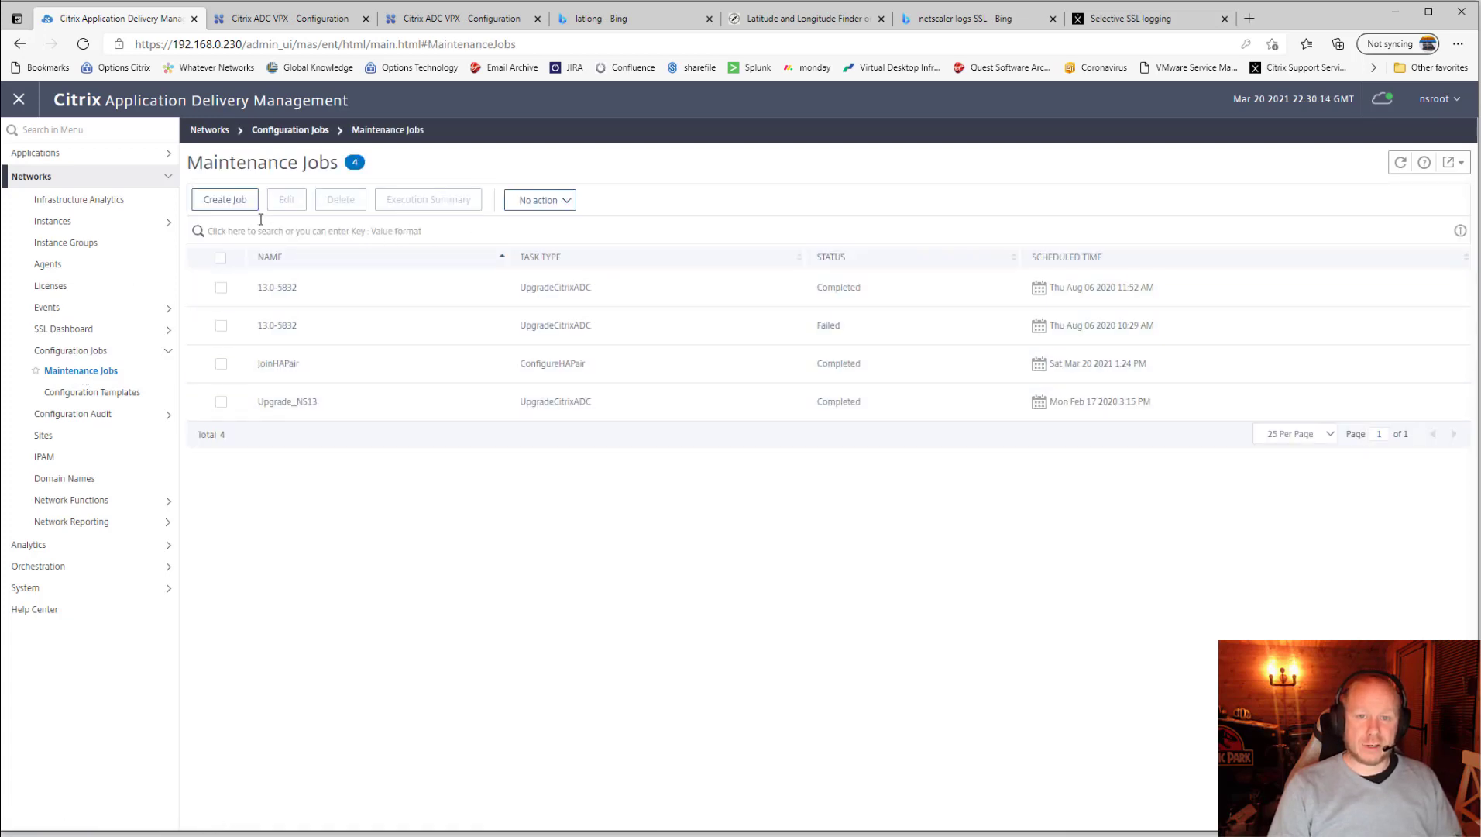
pyautogui.click(210, 203)
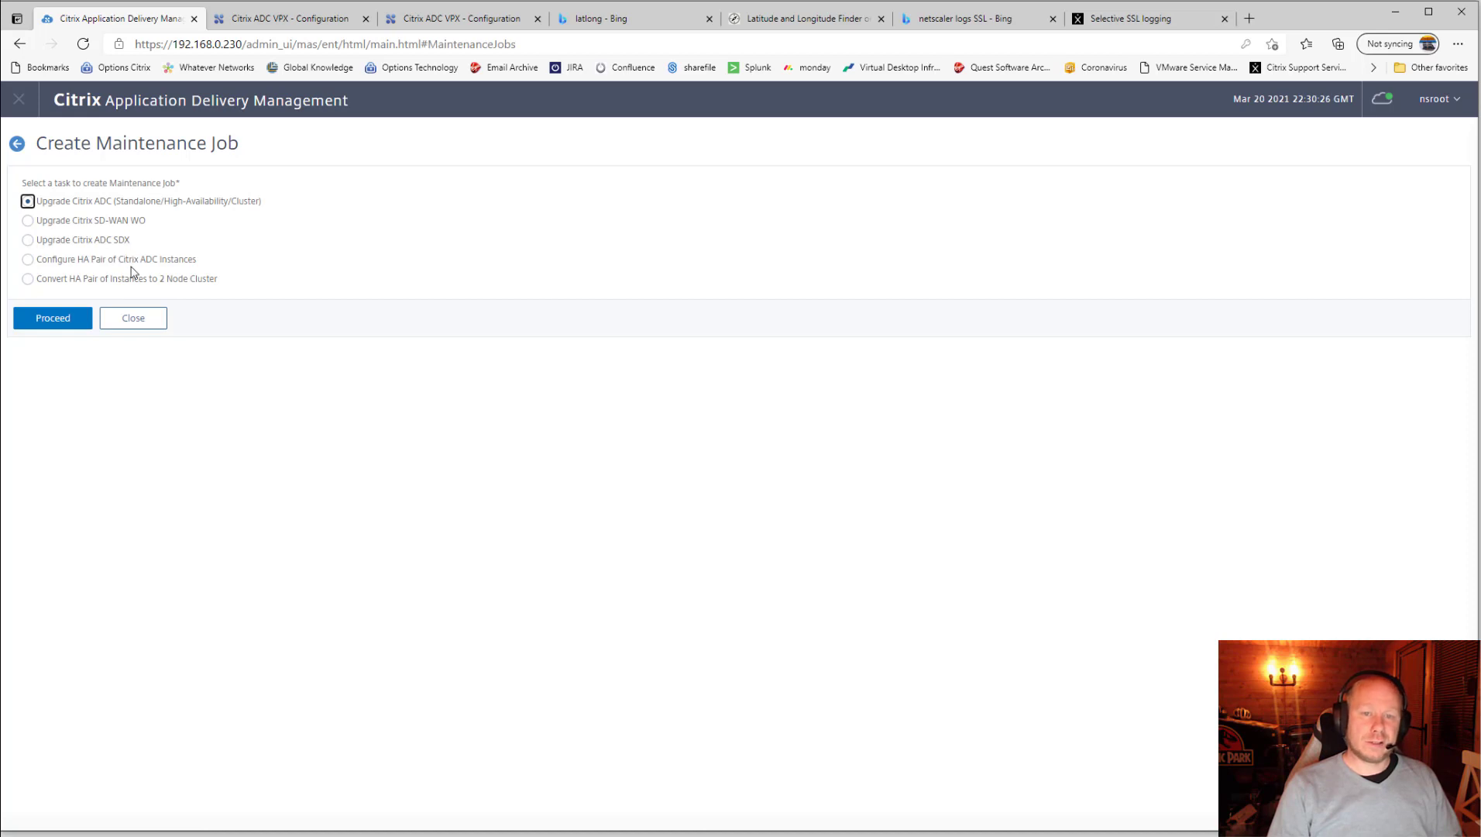
pyautogui.click(178, 262)
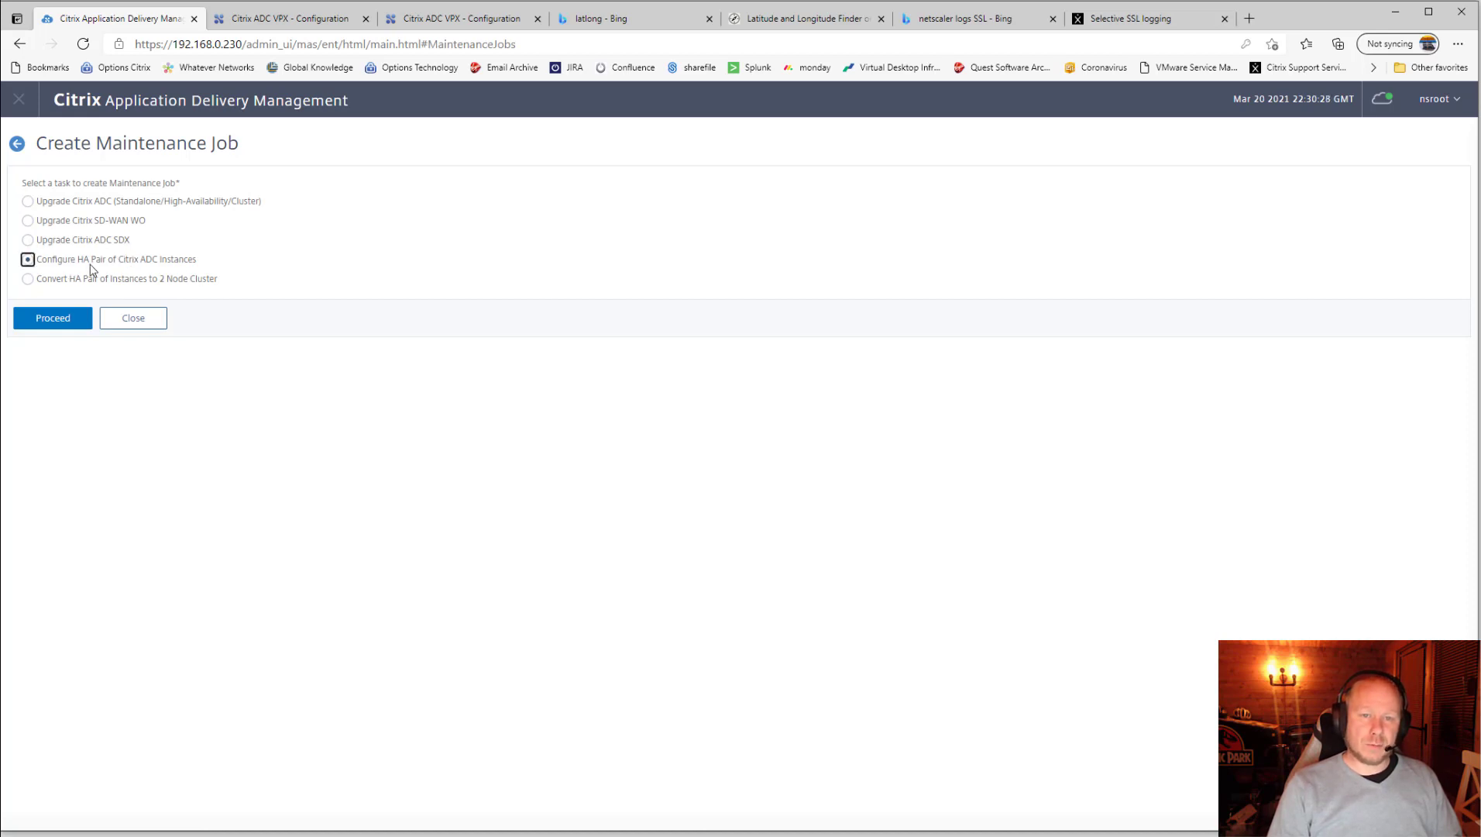
pyautogui.click(51, 318)
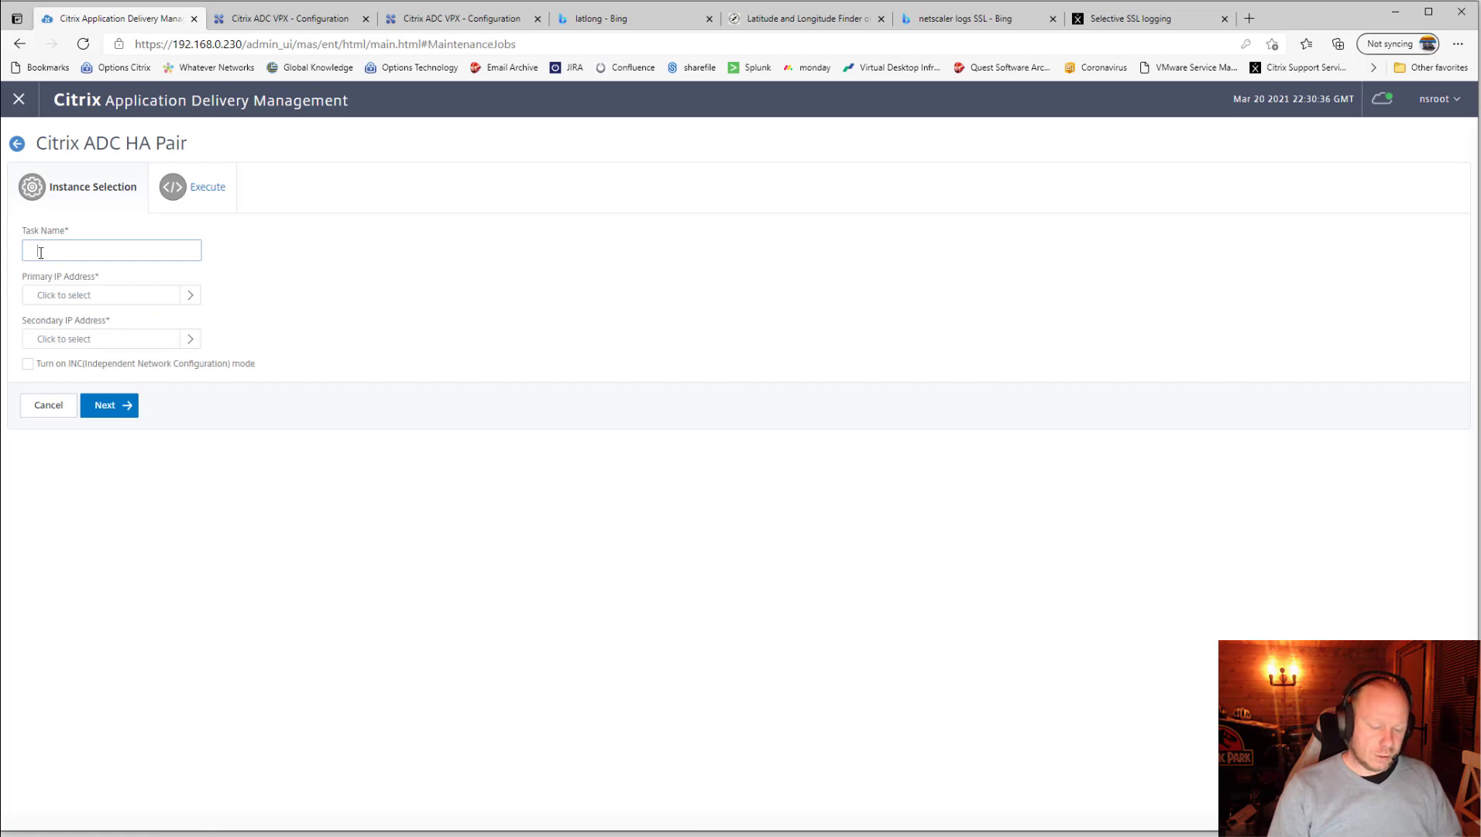
# - Name the HA pair task JoinHAPairBH
pyautogui.write('Join')
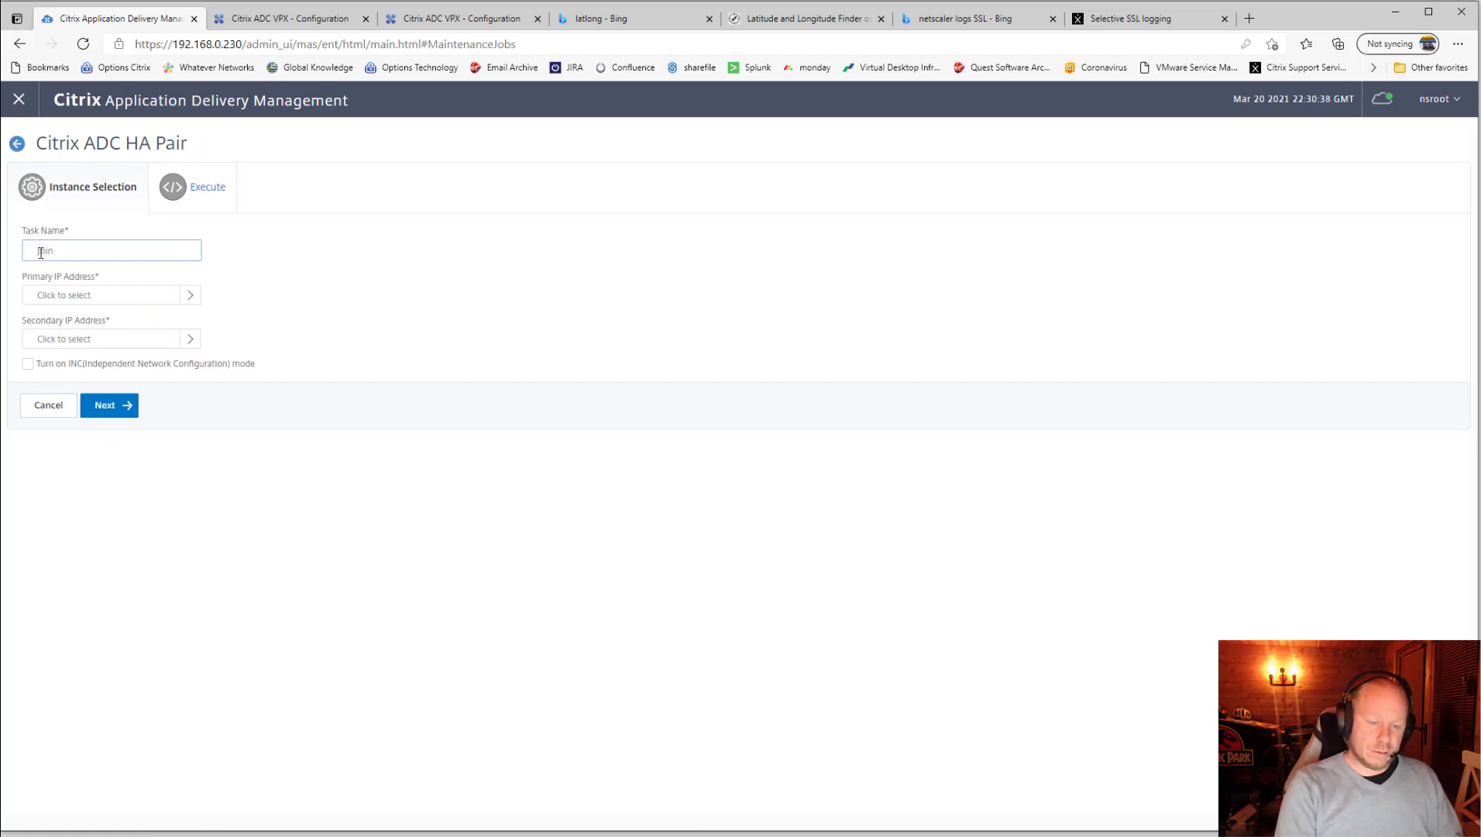
pyautogui.write('HA ')
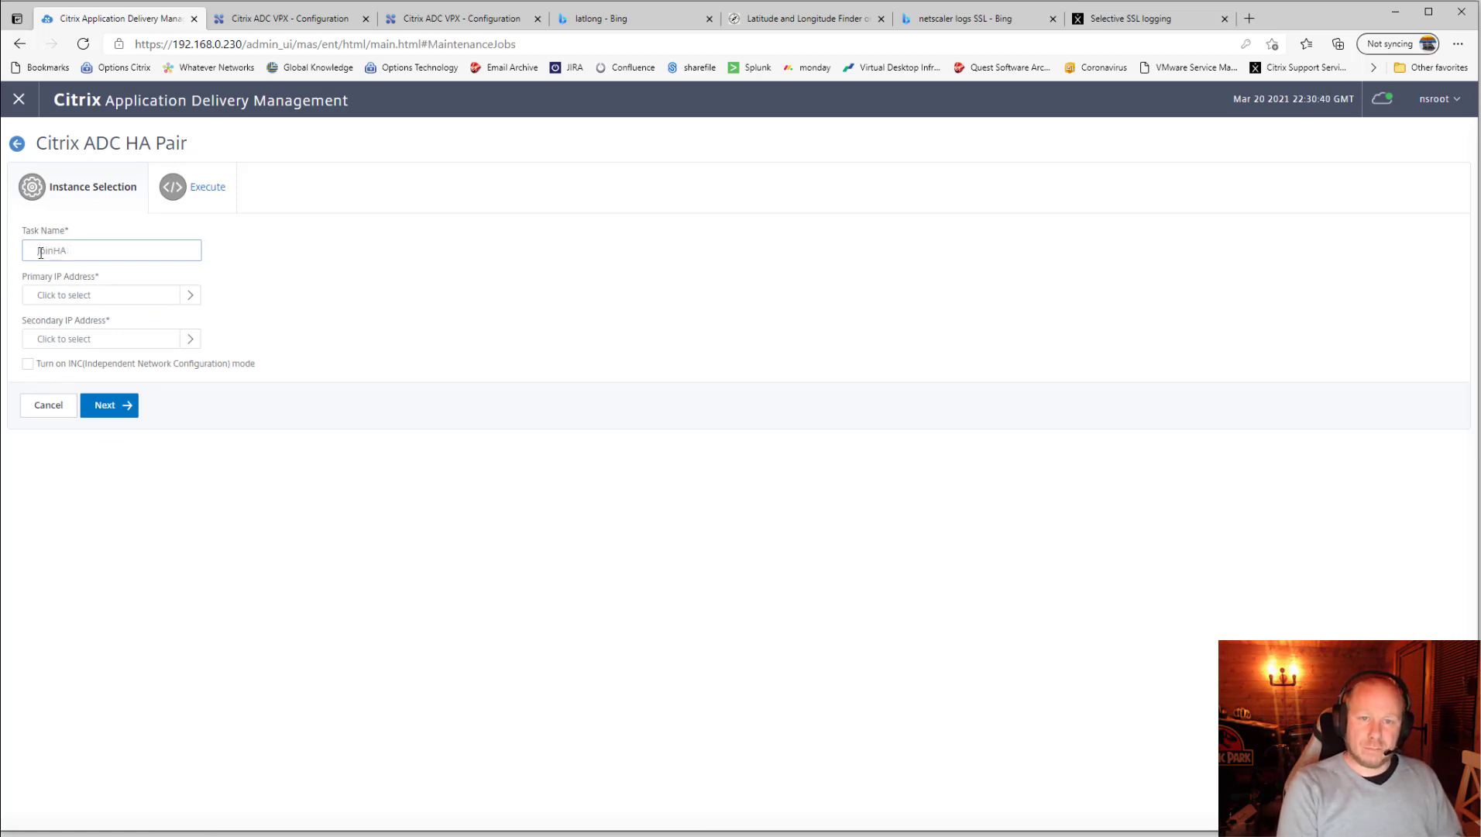
pyautogui.write('airBH')
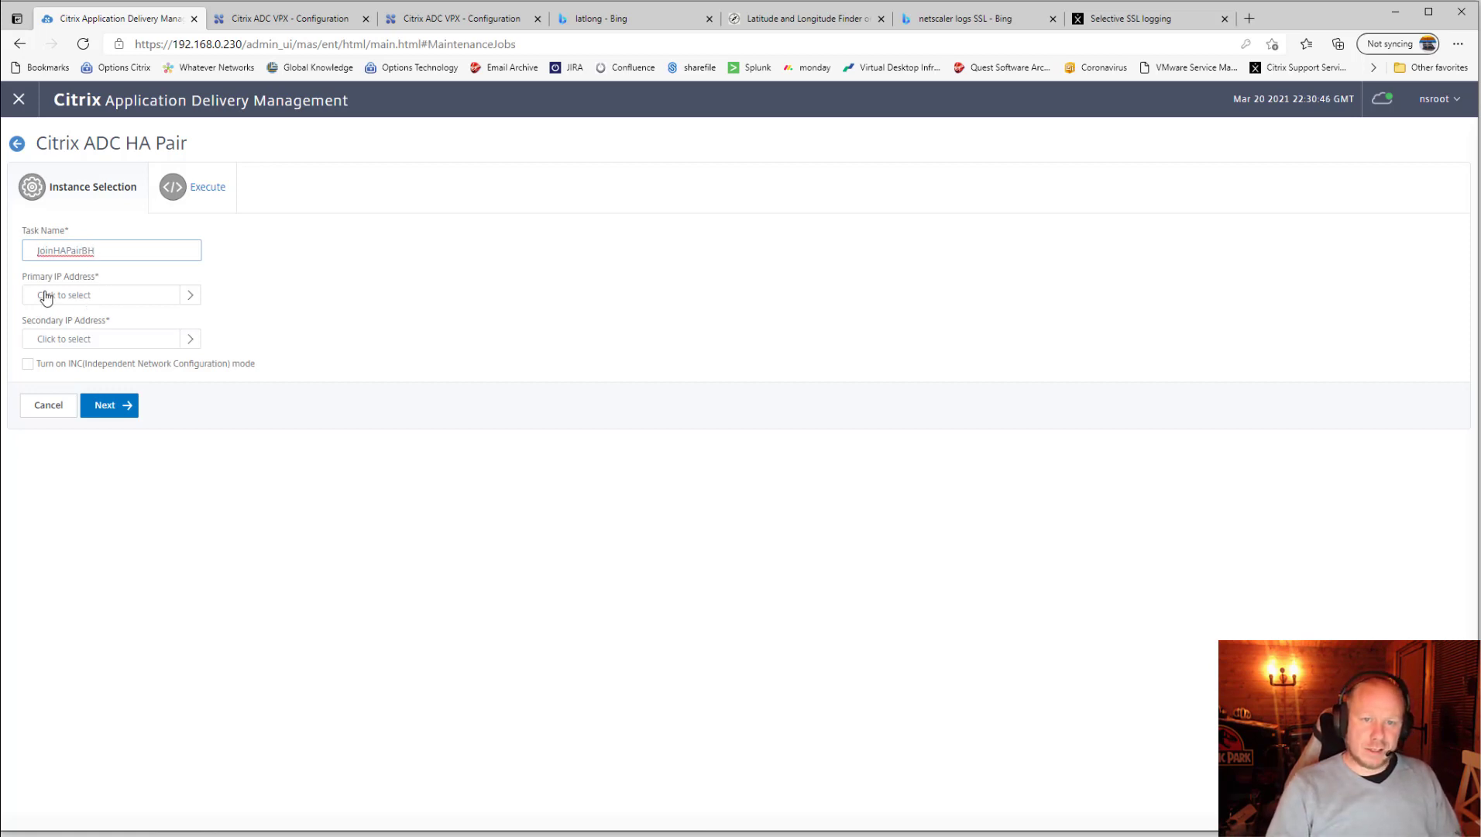
# - Choose 192.168.0.95 as the primary and 192.168.0.96 as the secondary instance, leave INC mode off and continue to the execution settings
pyautogui.click(157, 297)
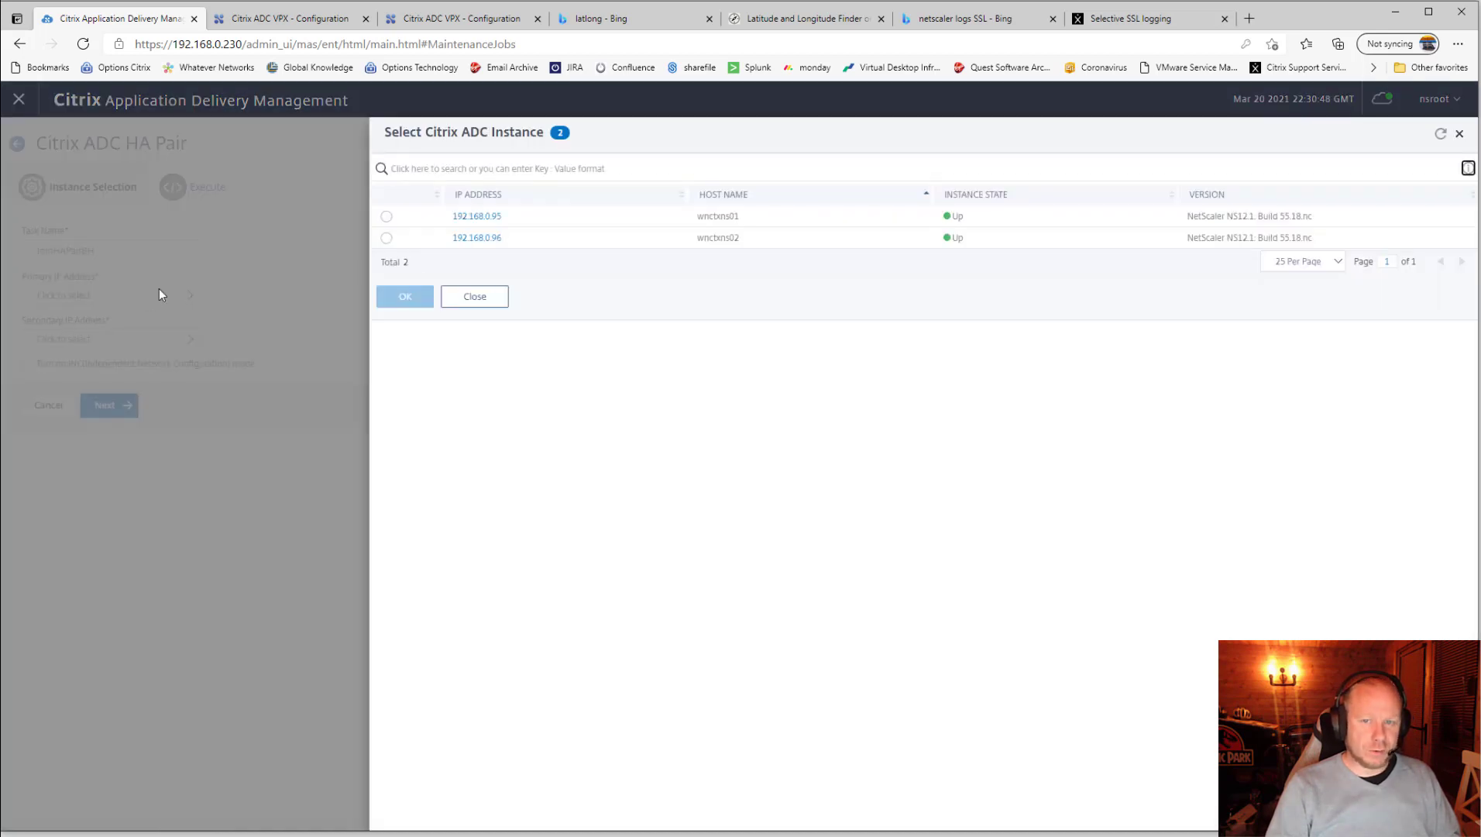
pyautogui.click(387, 219)
pyautogui.click(418, 297)
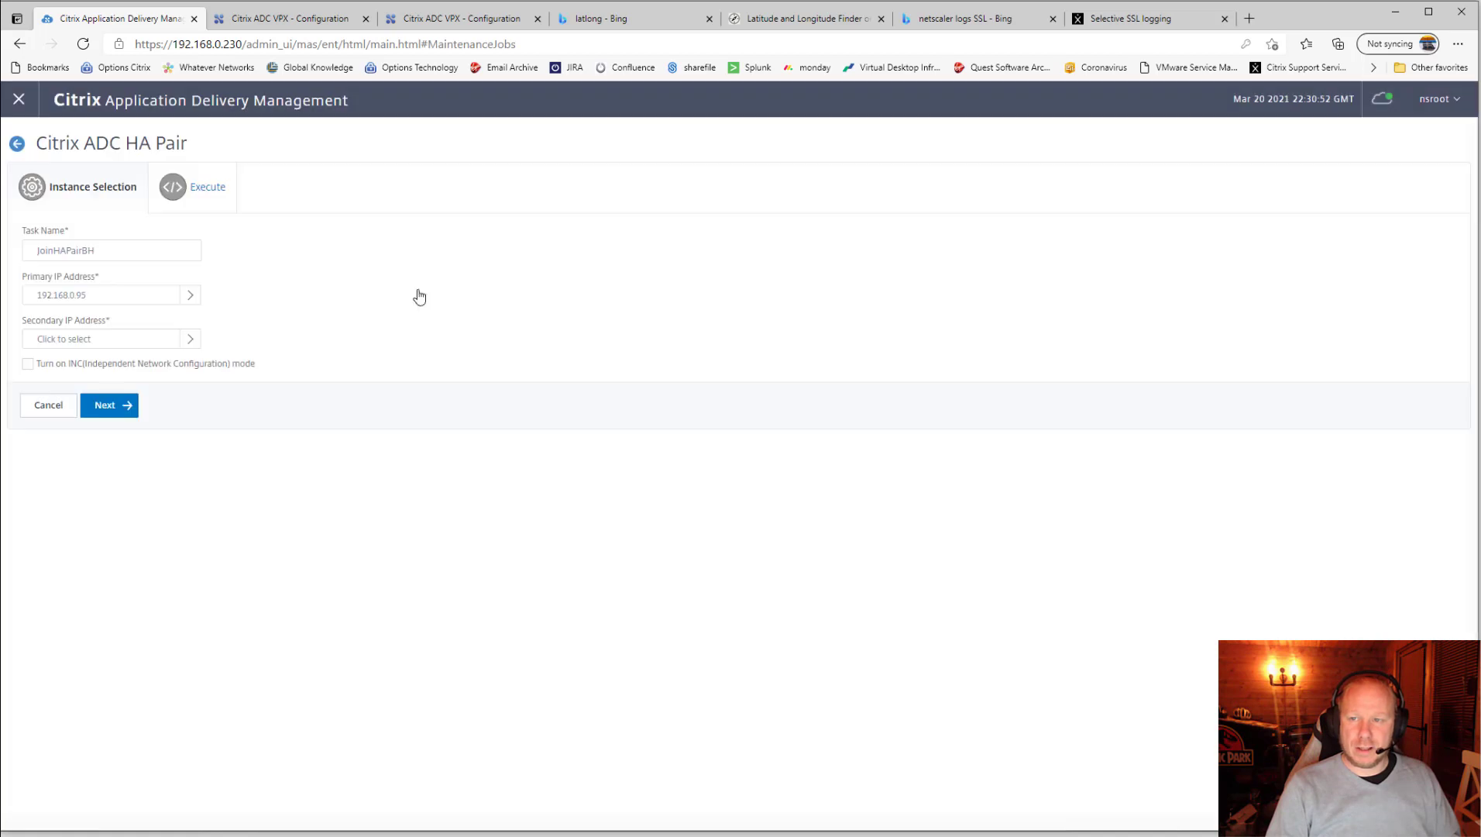
pyautogui.click(145, 341)
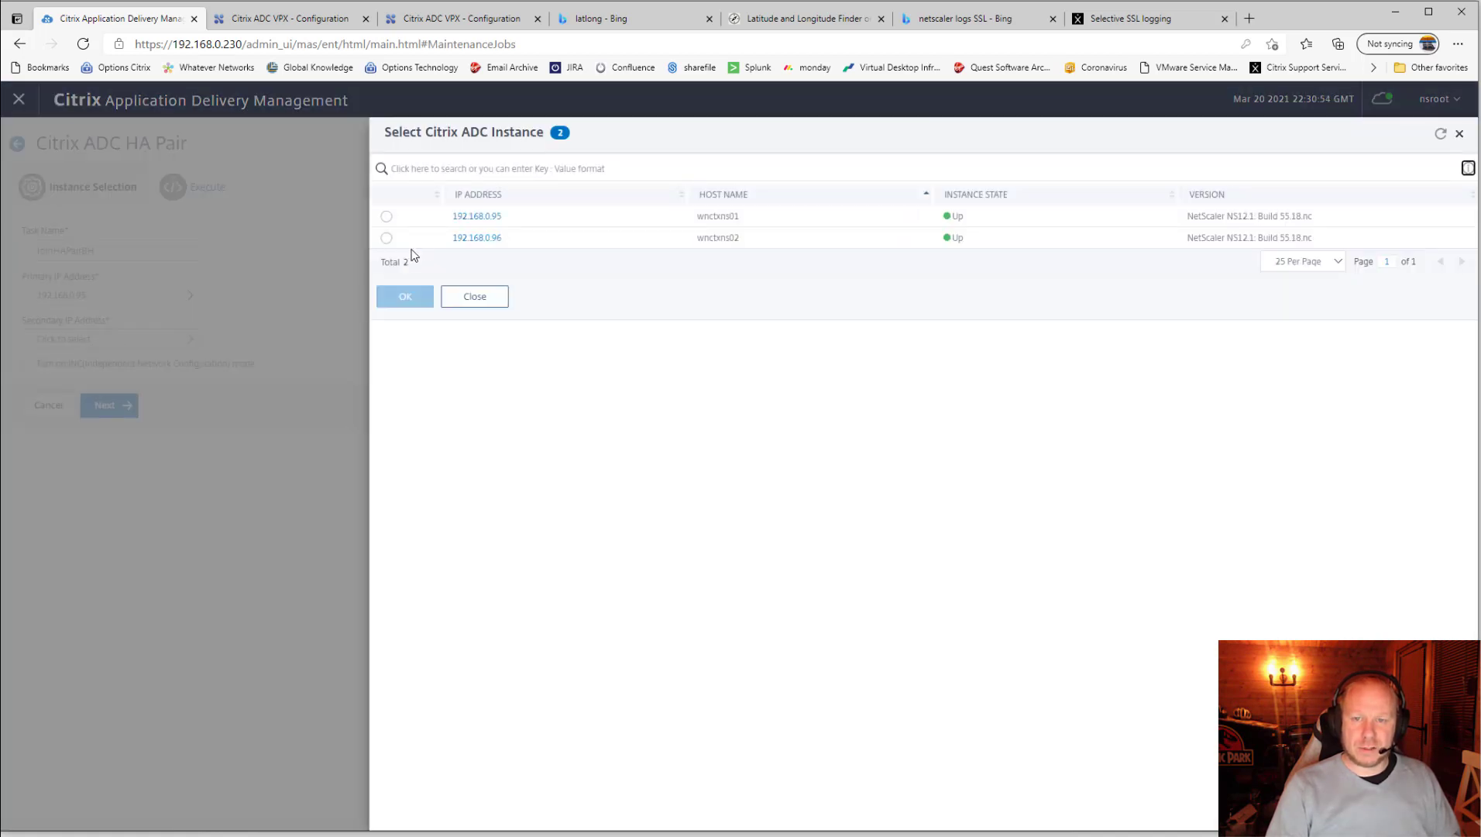
pyautogui.click(387, 238)
pyautogui.click(405, 298)
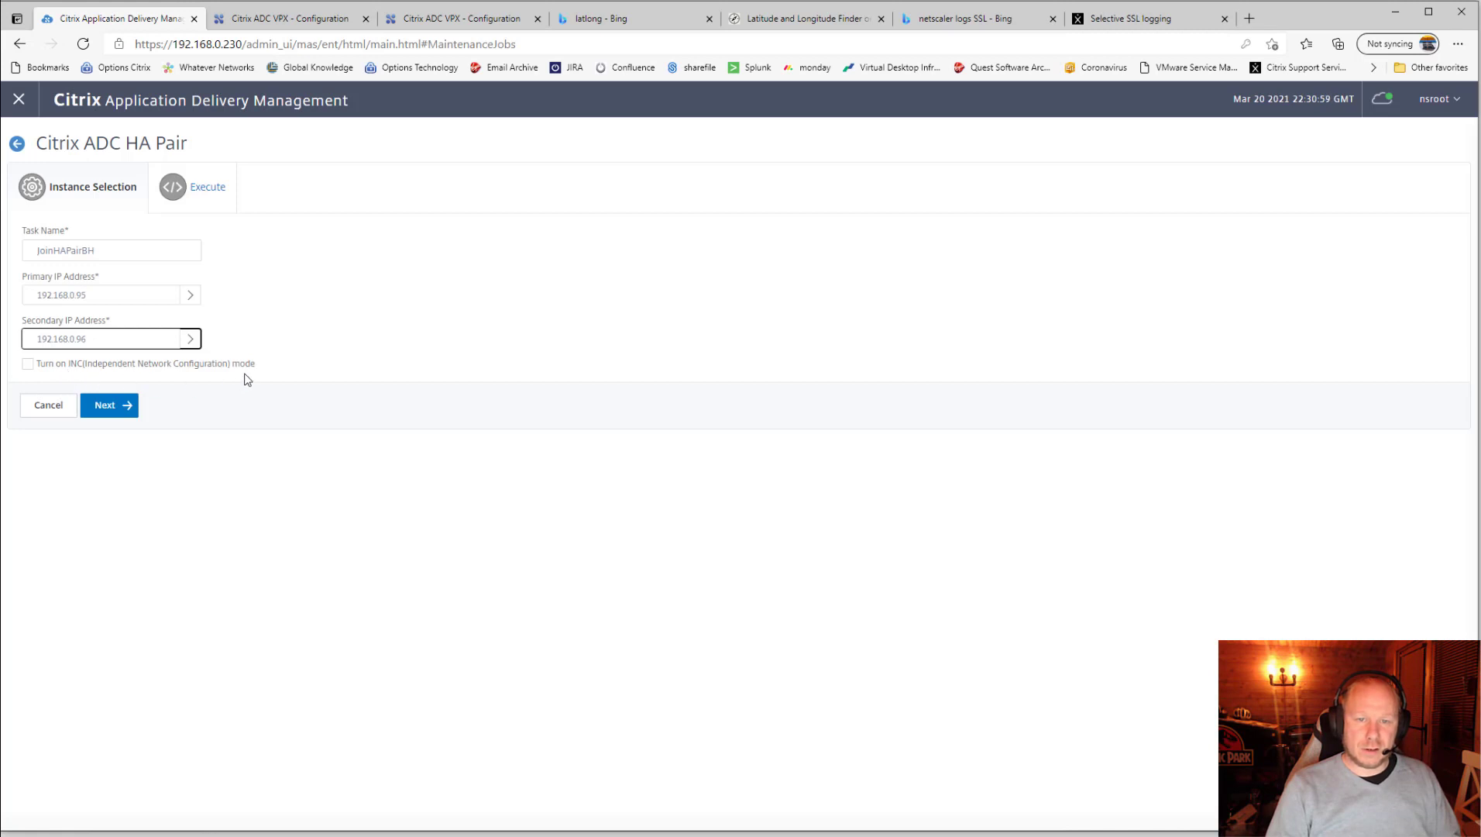
pyautogui.click(108, 412)
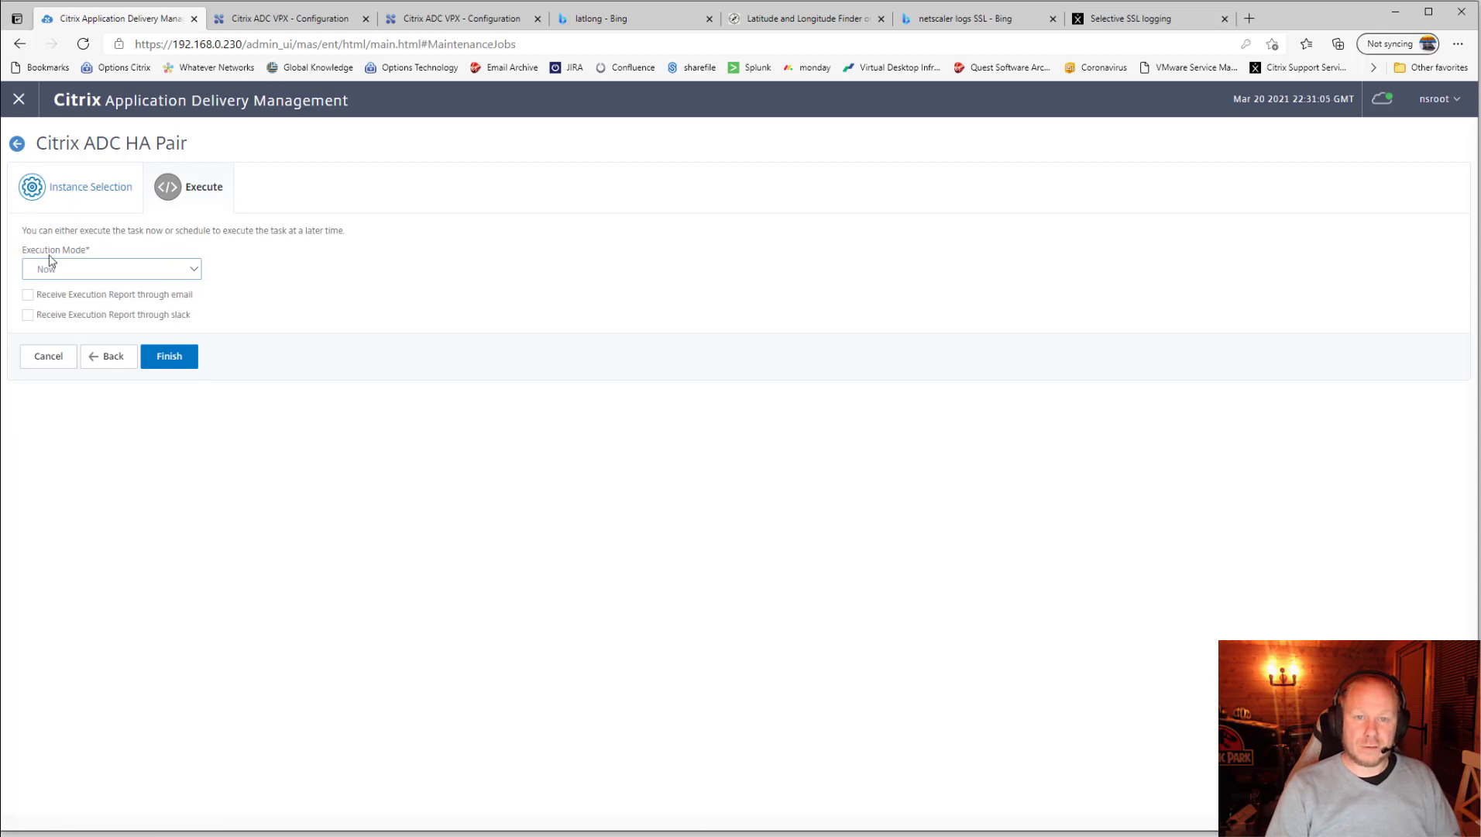
# - Examine the scheduling fields of the Later execution mode and the email report option, restoring immediate execution without a report
pyautogui.click(138, 277)
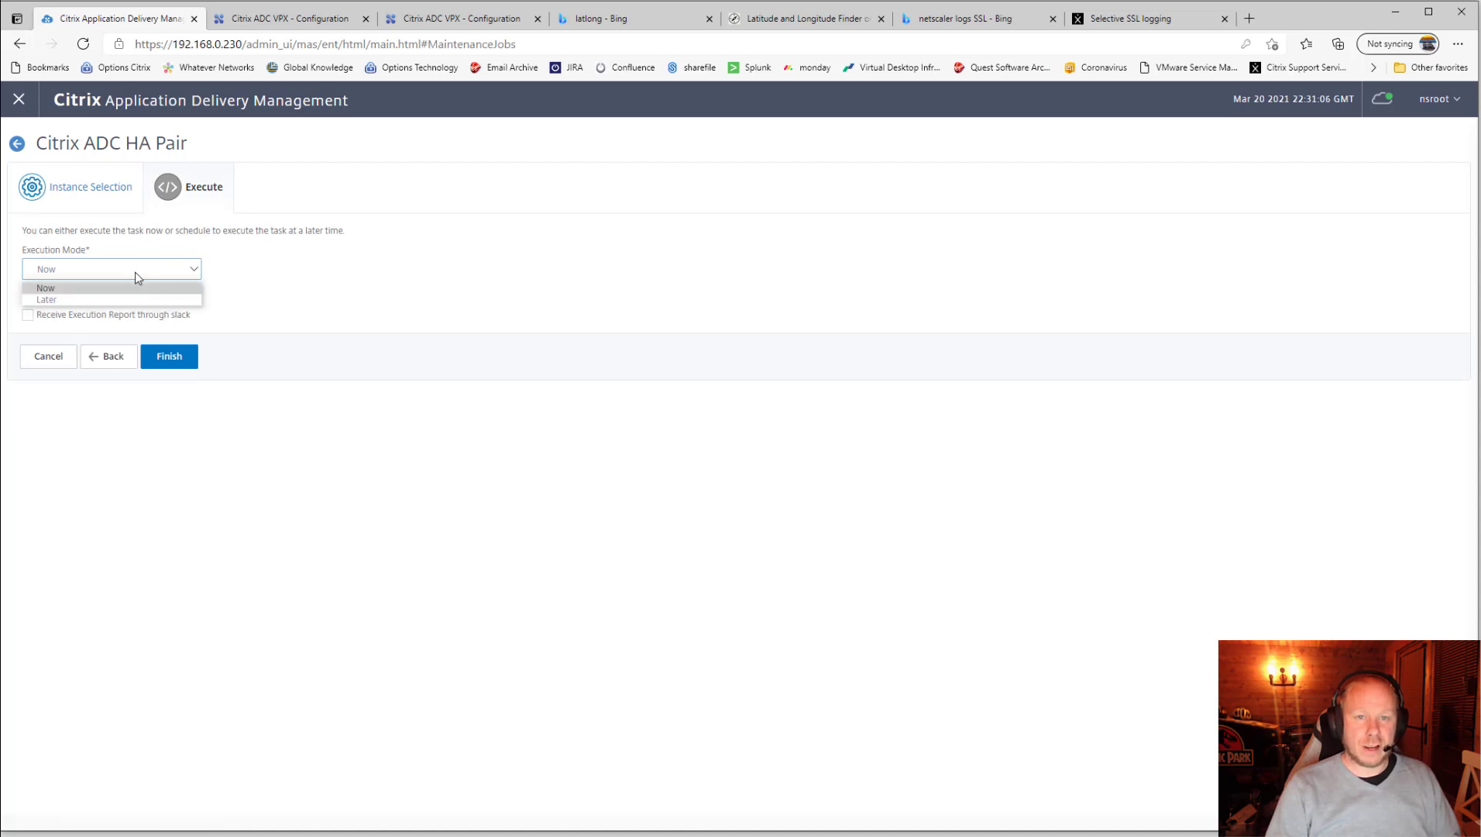
pyautogui.click(108, 300)
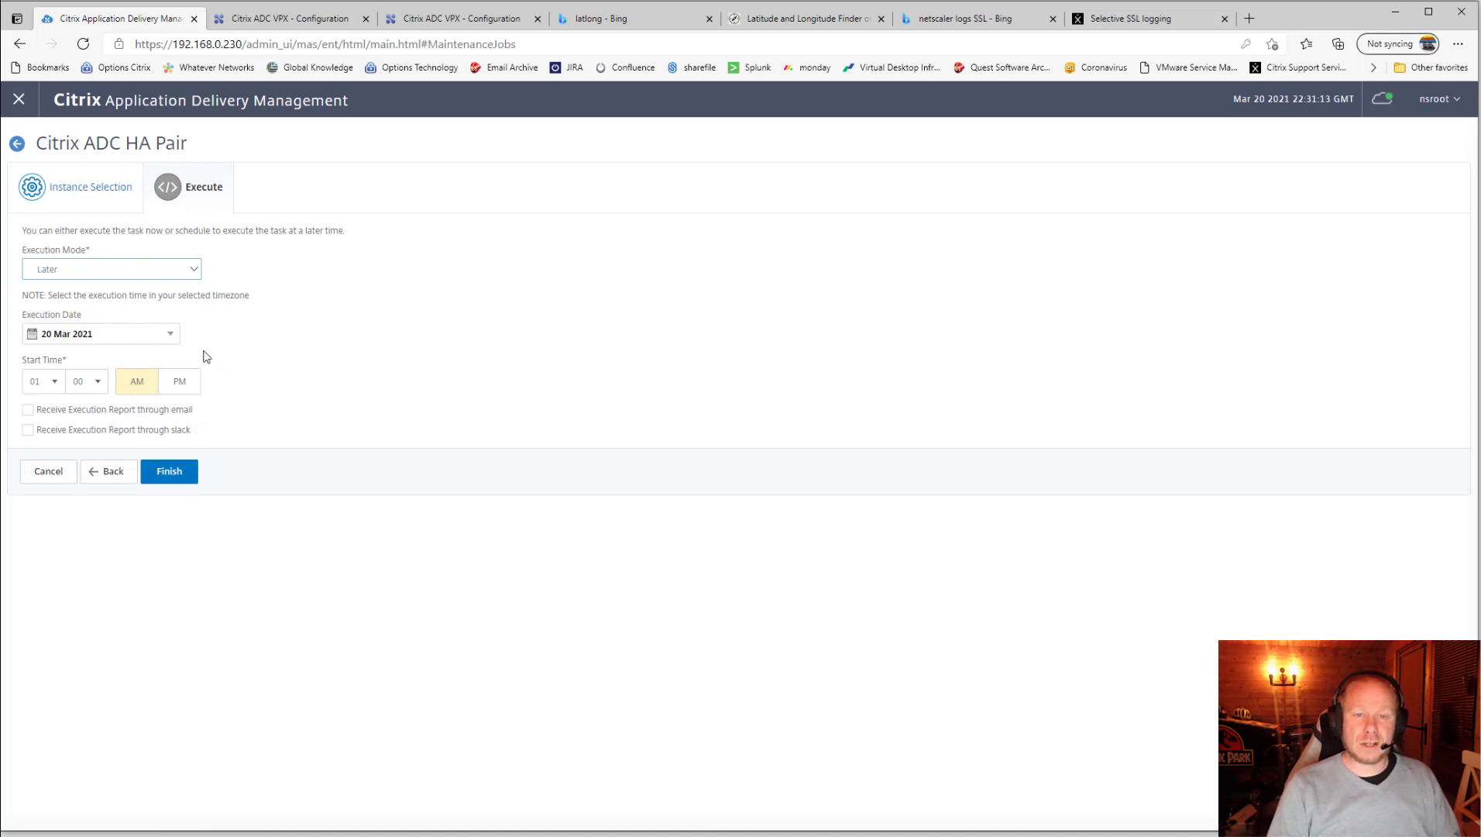
pyautogui.click(180, 271)
pyautogui.click(149, 291)
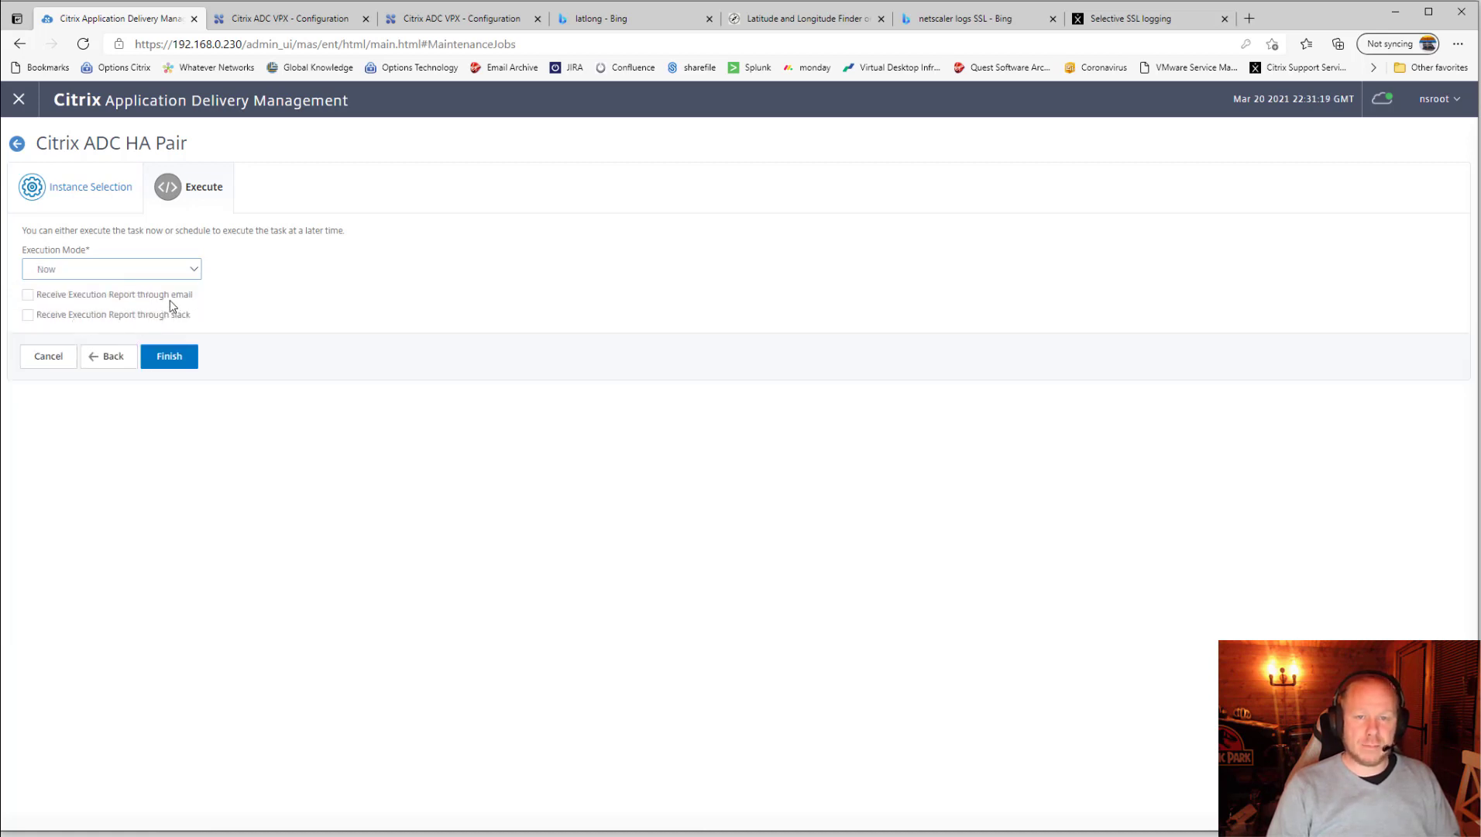
pyautogui.click(128, 295)
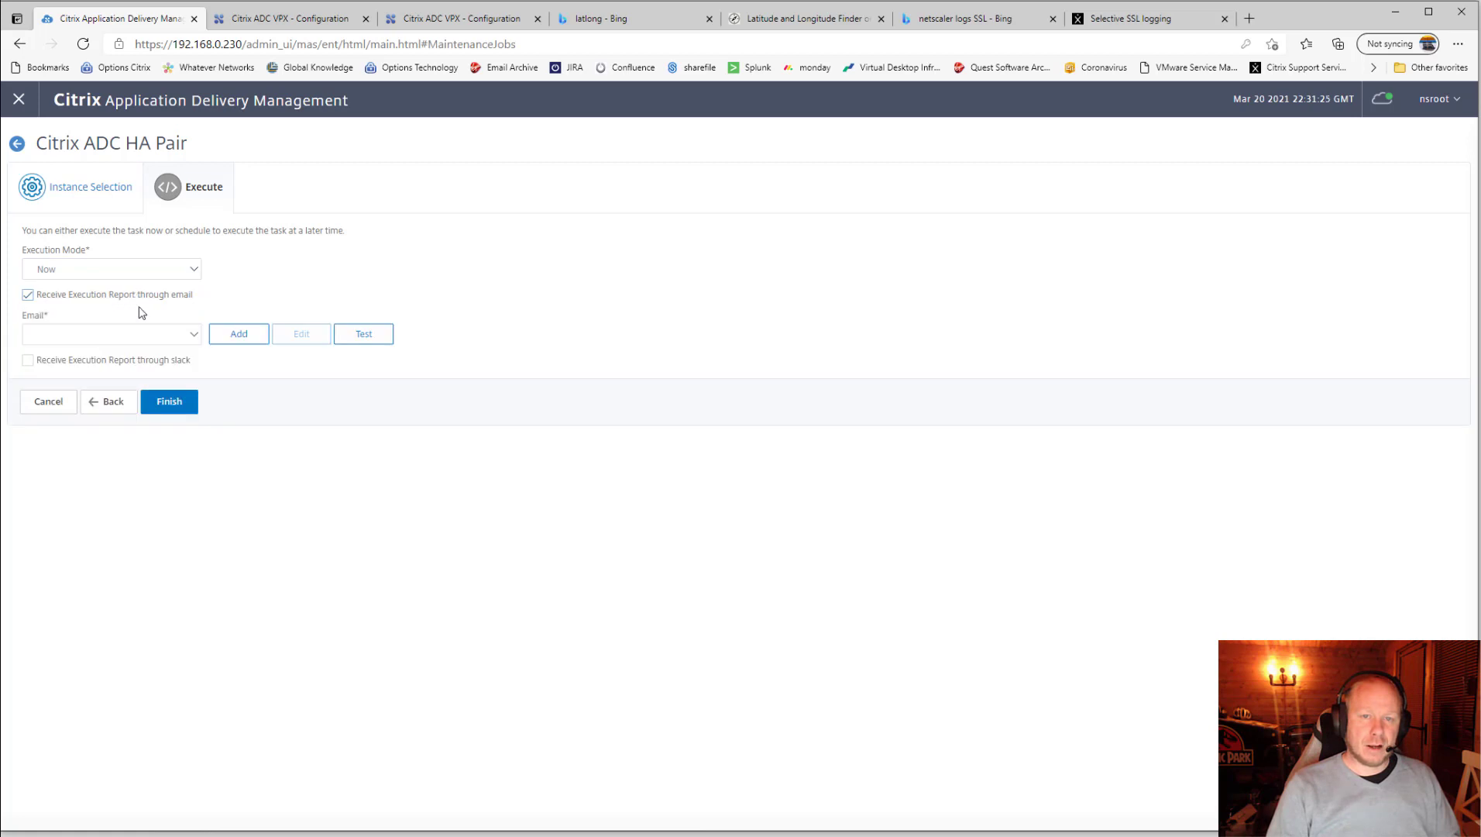
pyautogui.click(96, 295)
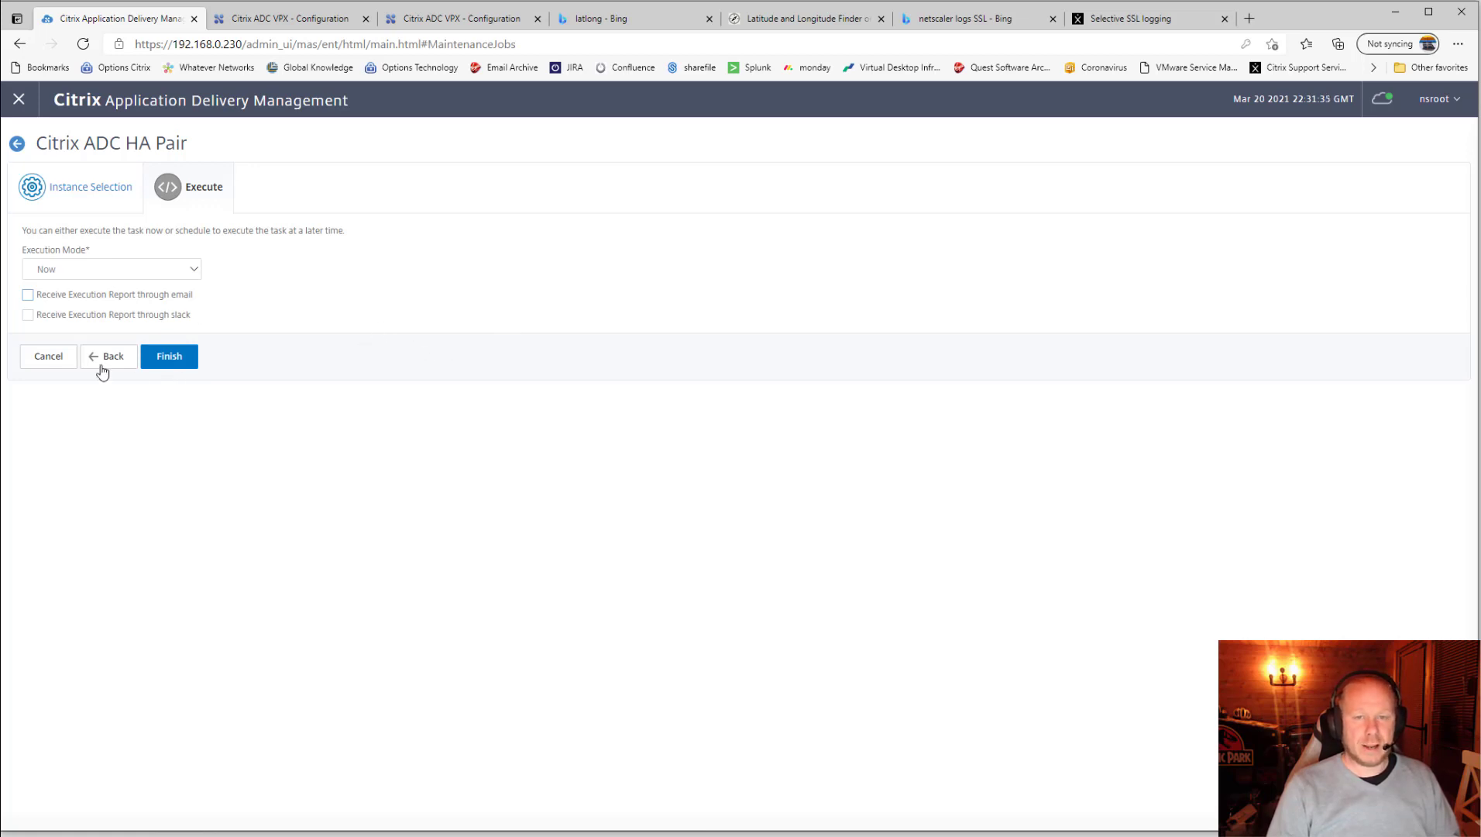
# - Finish the HA pair job with immediate execution and sort the maintenance jobs by scheduled time, newest first
pyautogui.click(171, 364)
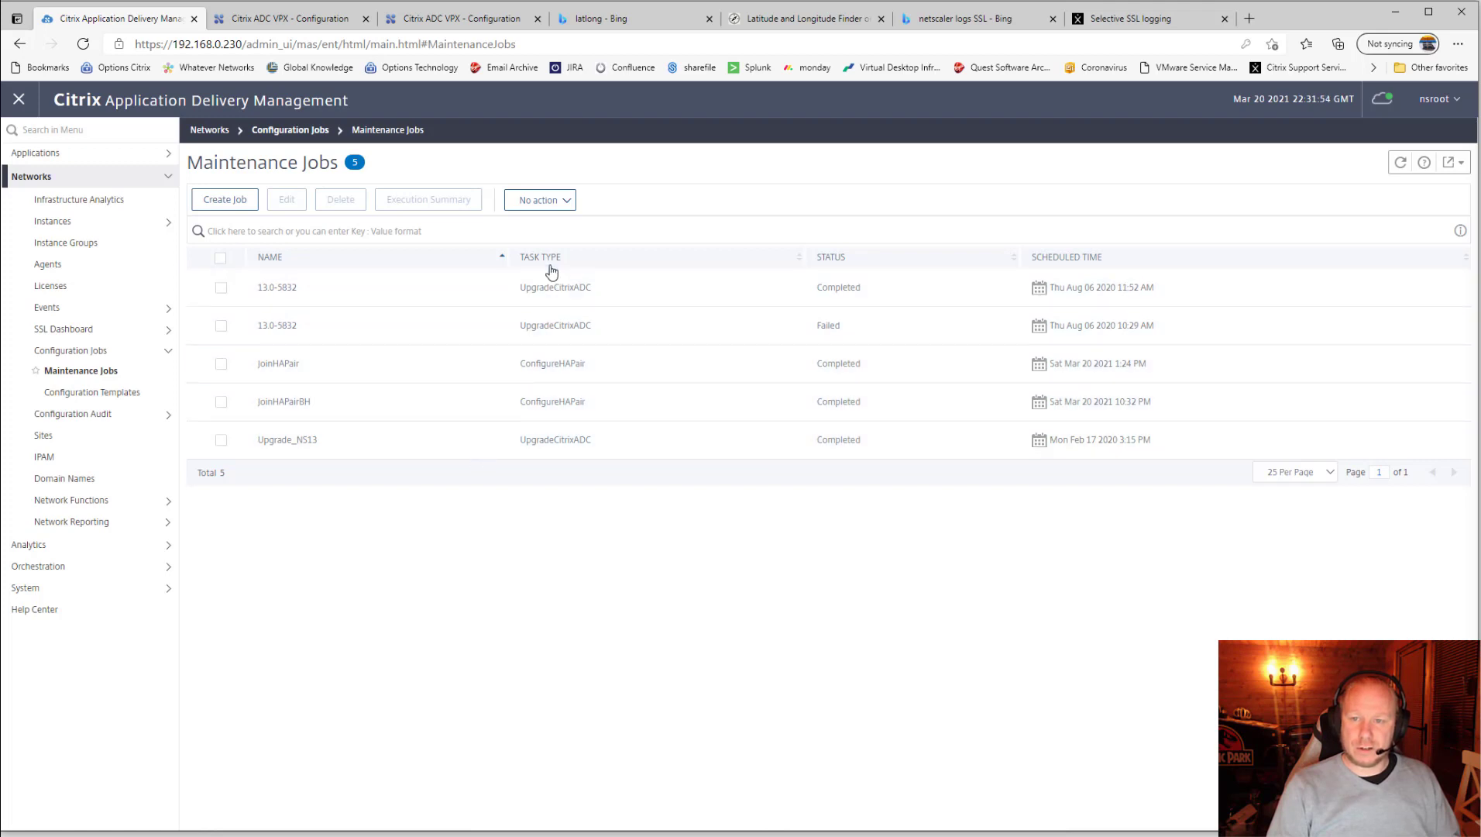
pyautogui.click(1081, 259)
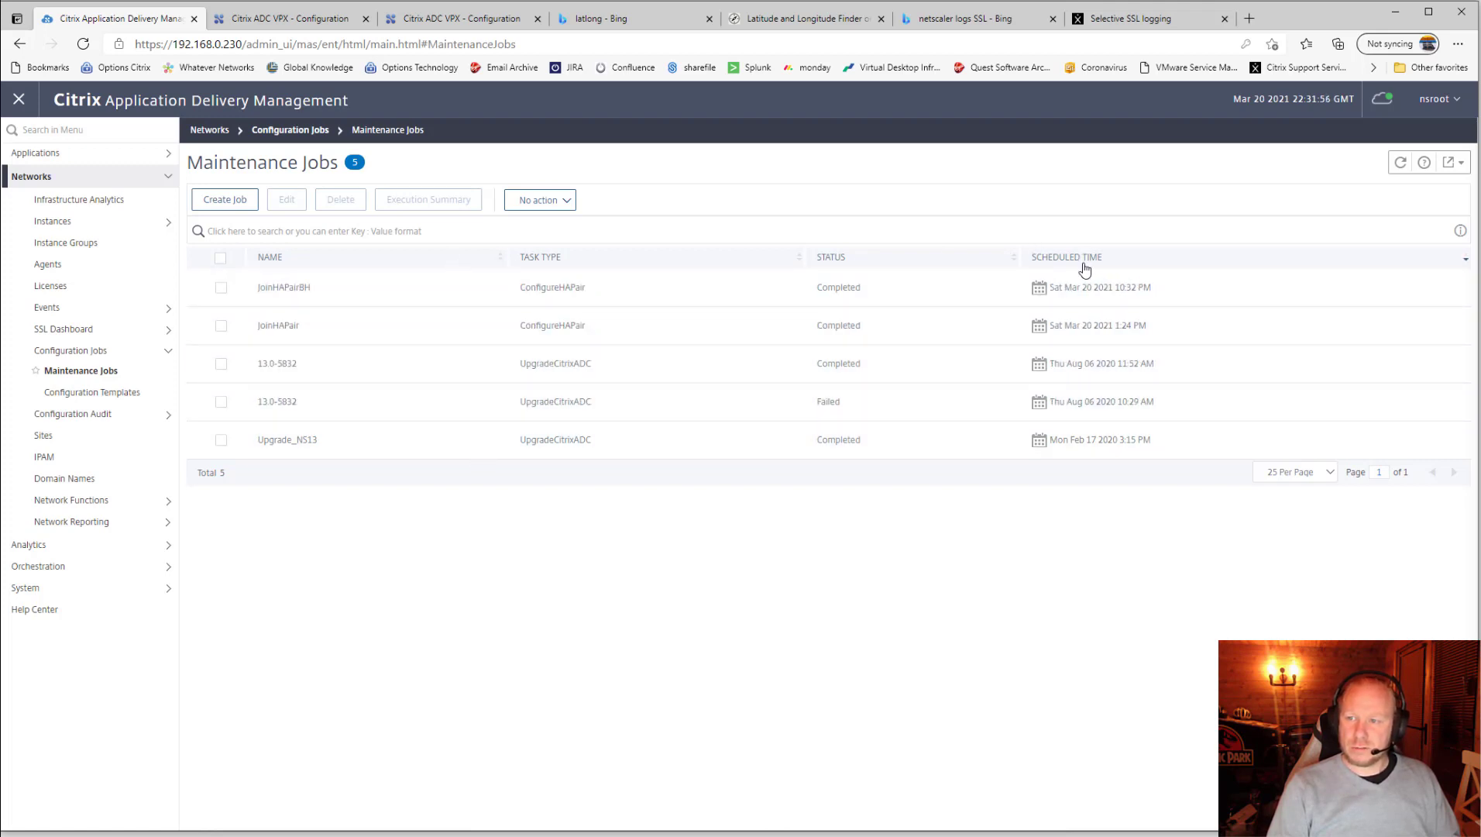
# - Review the JoinHAPairBH job's execution details and the command log for instance 192.168.0.95
pyautogui.click(221, 288)
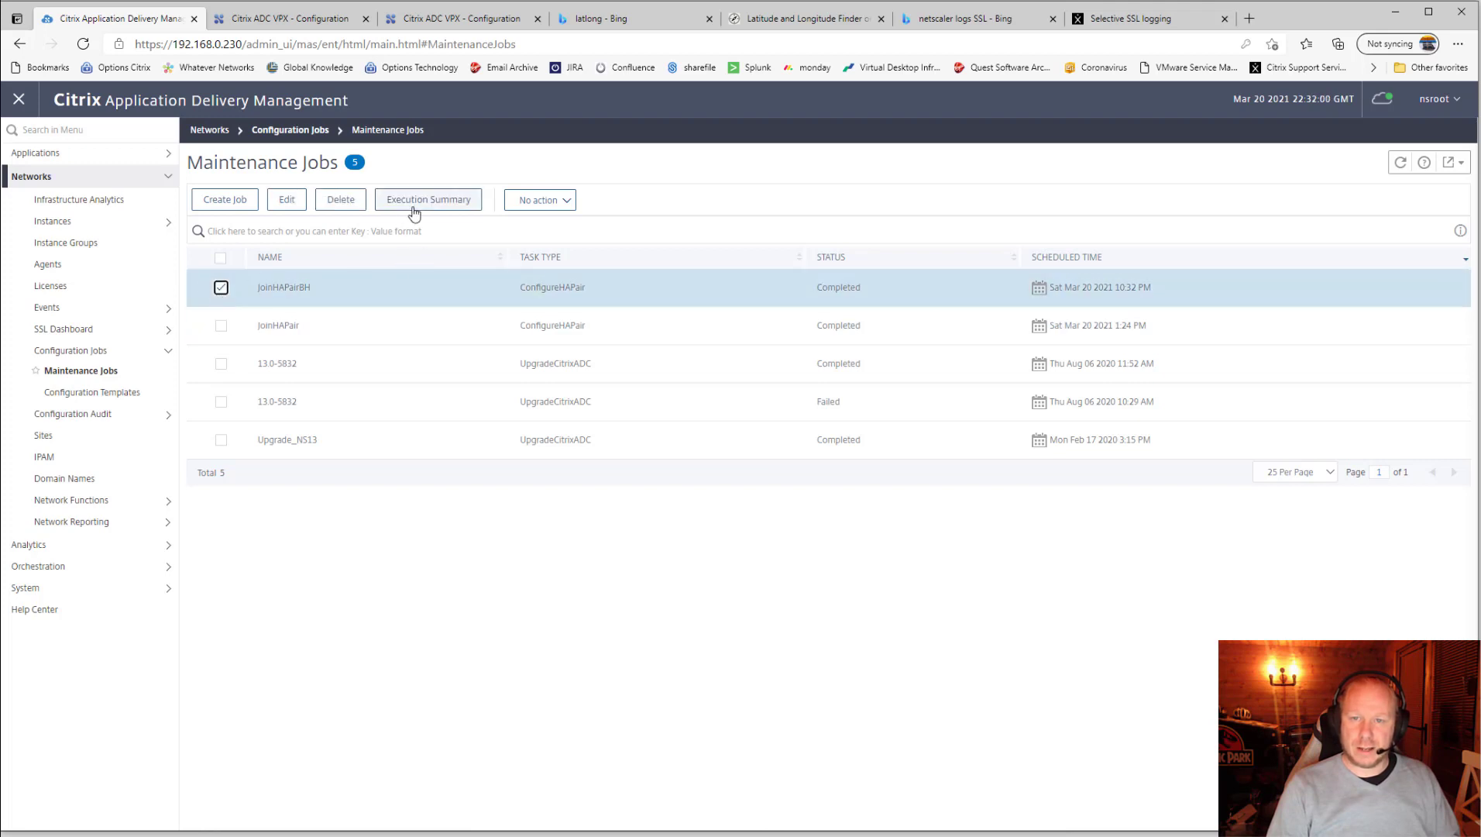
pyautogui.click(455, 203)
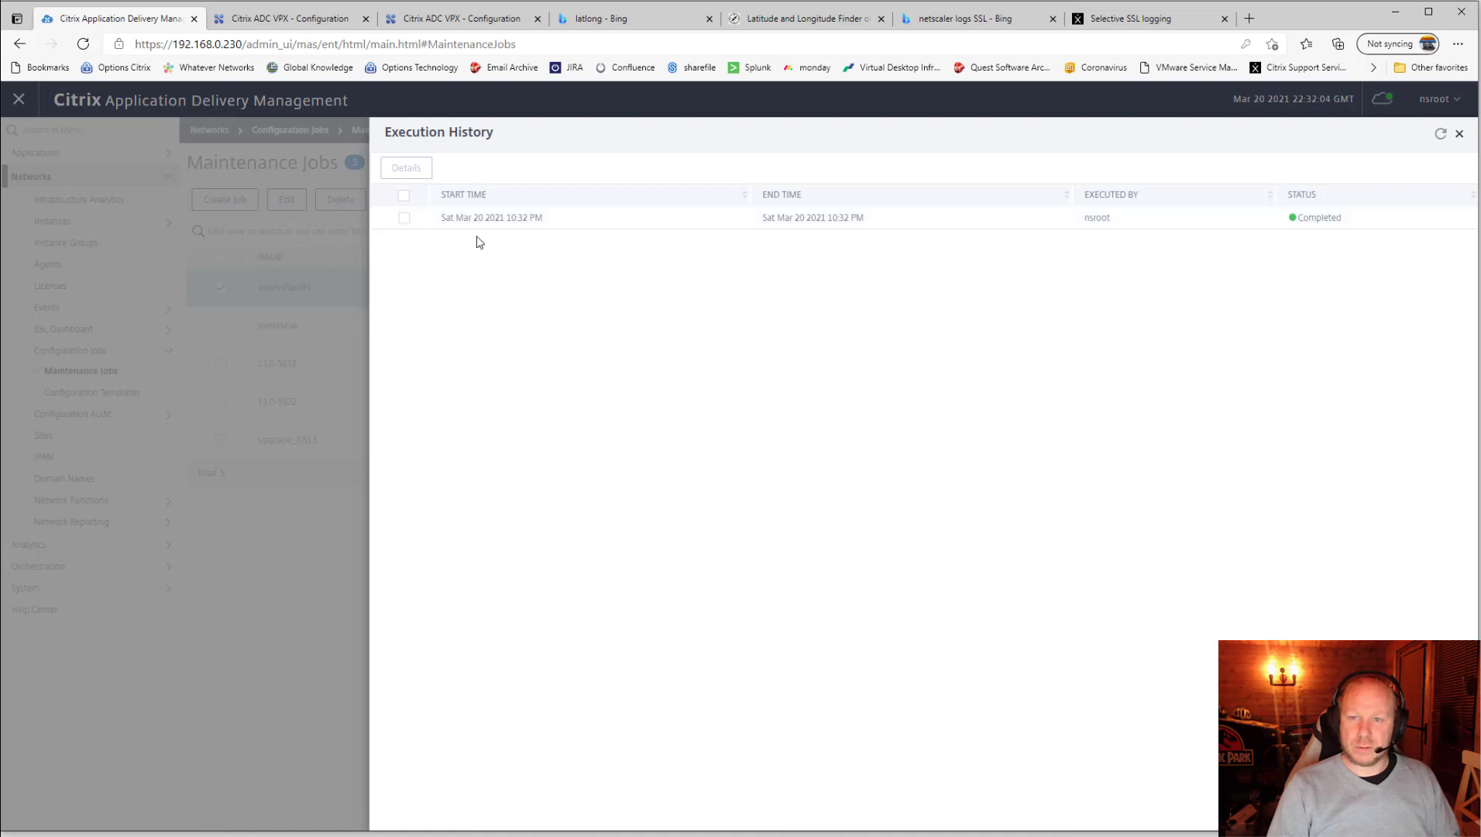
pyautogui.click(404, 218)
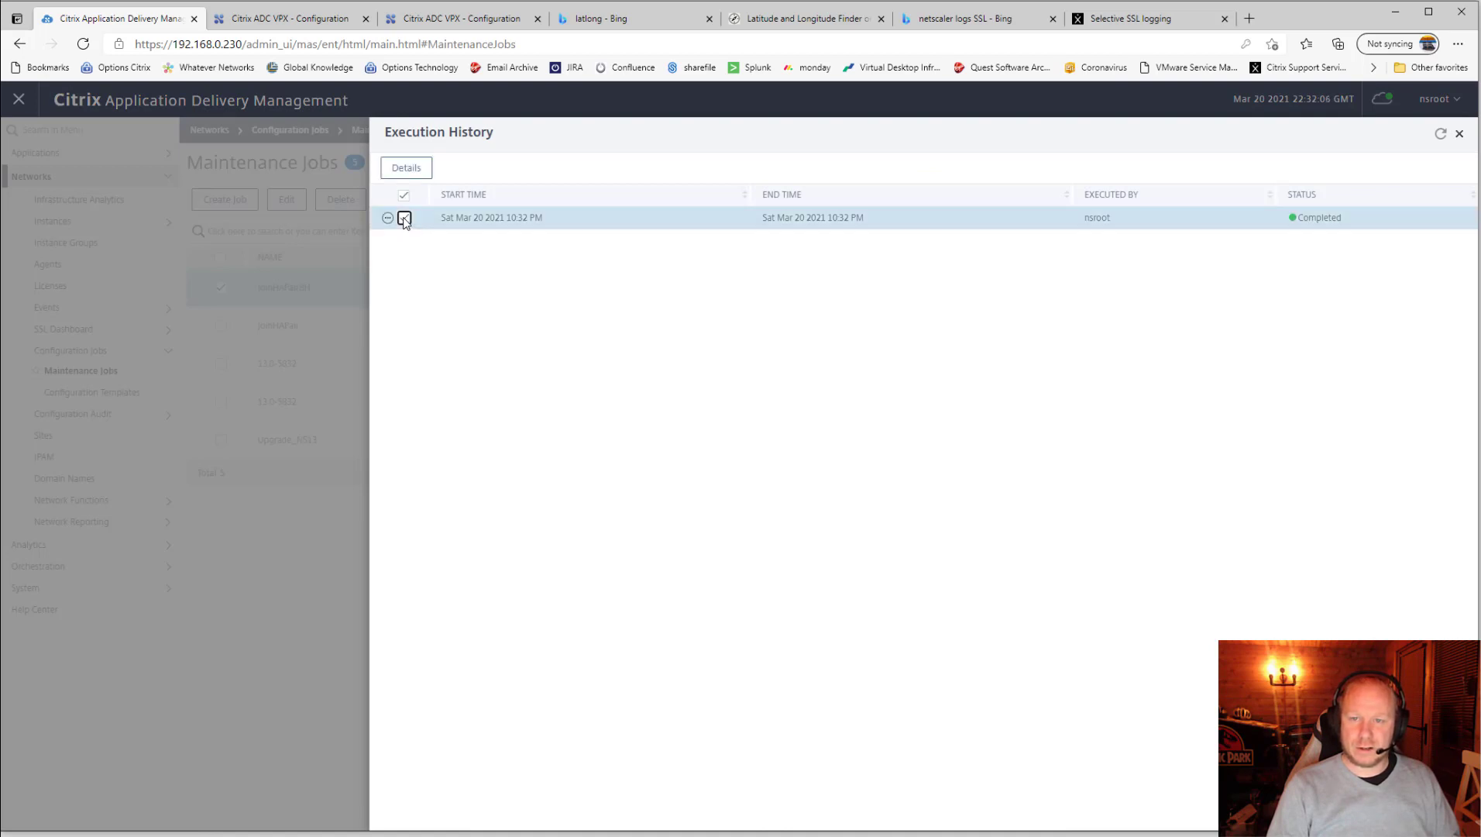
pyautogui.click(405, 168)
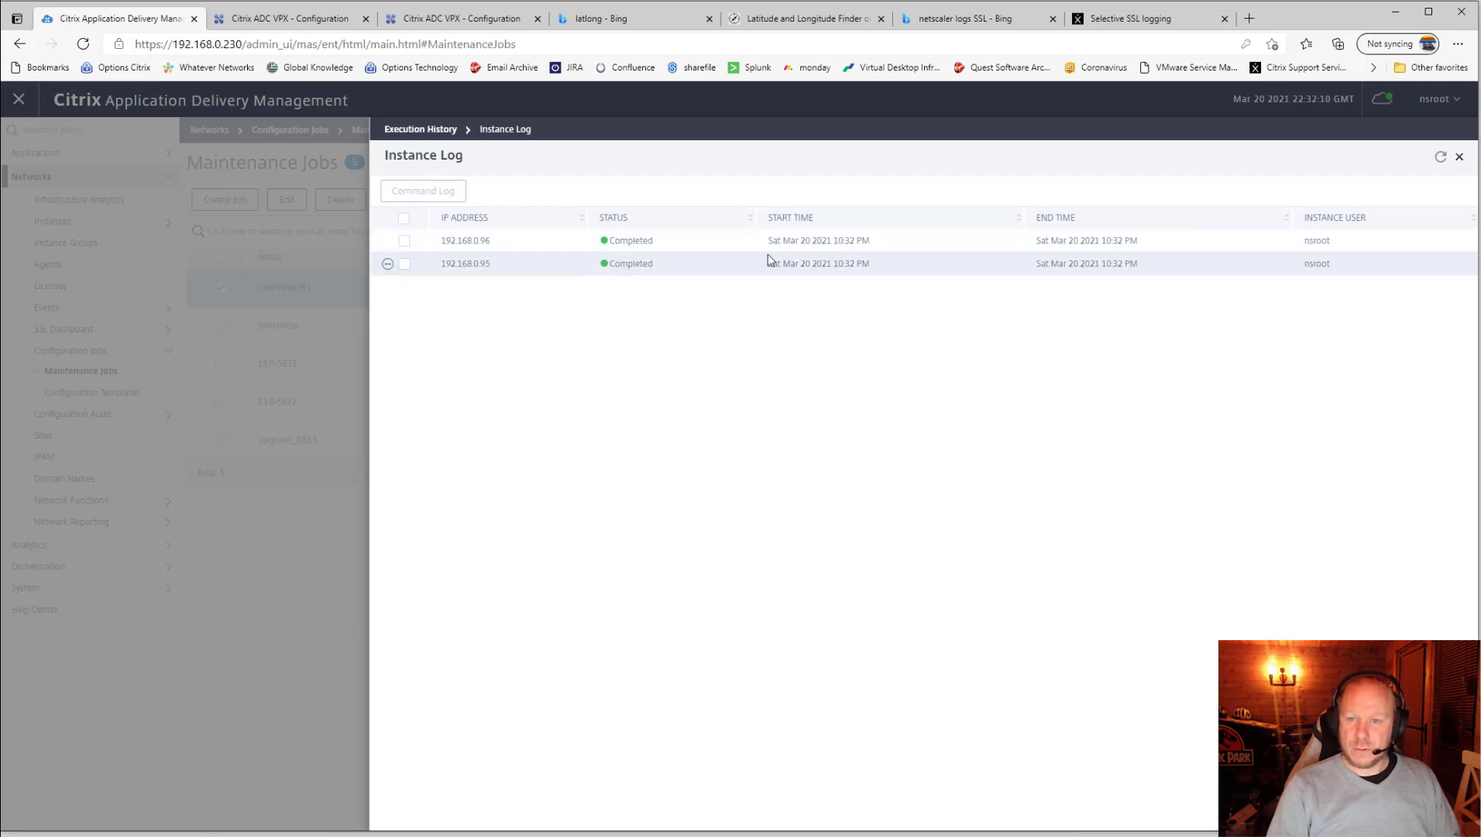
pyautogui.click(404, 264)
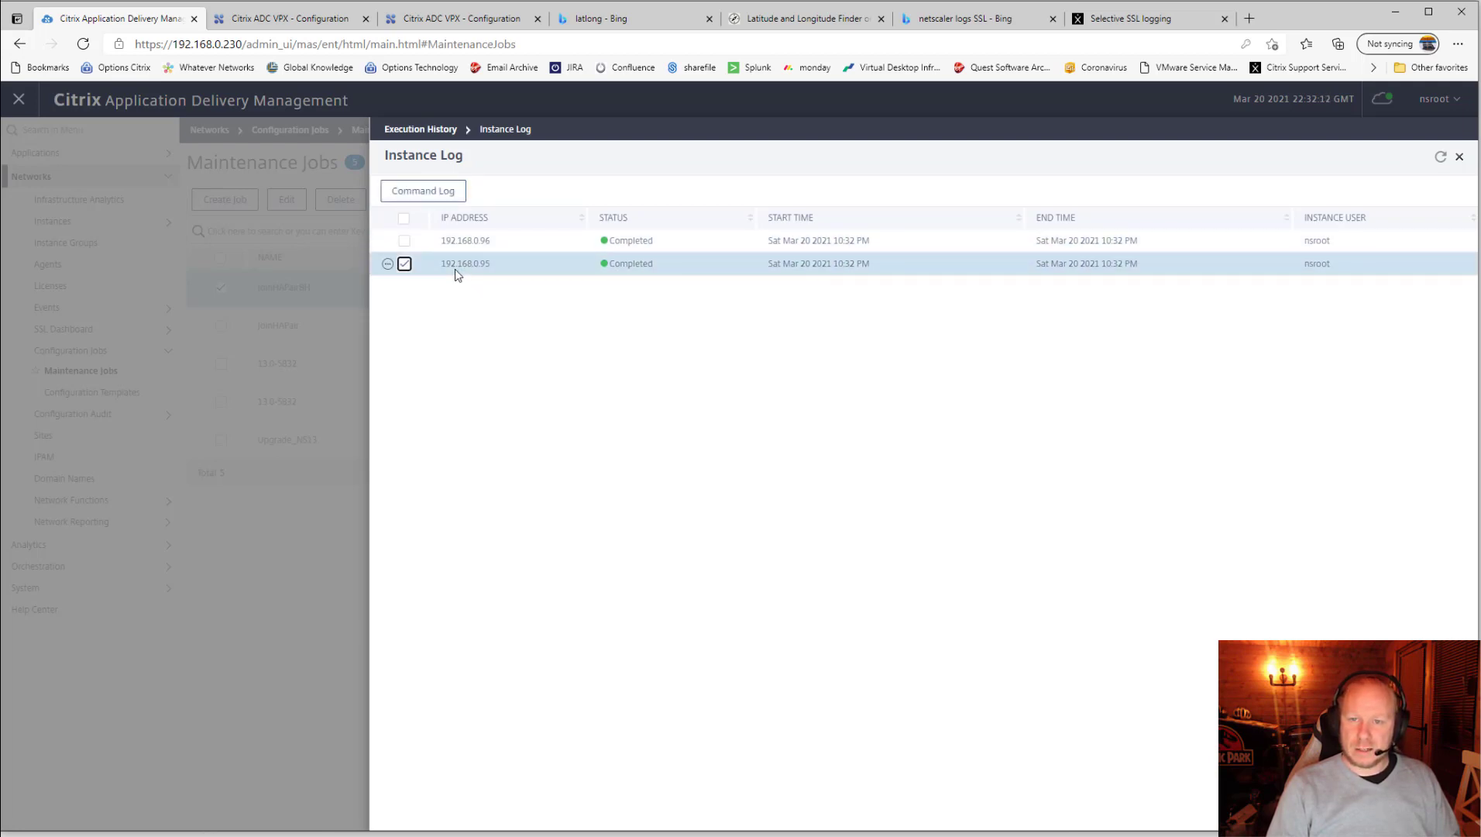
pyautogui.click(446, 194)
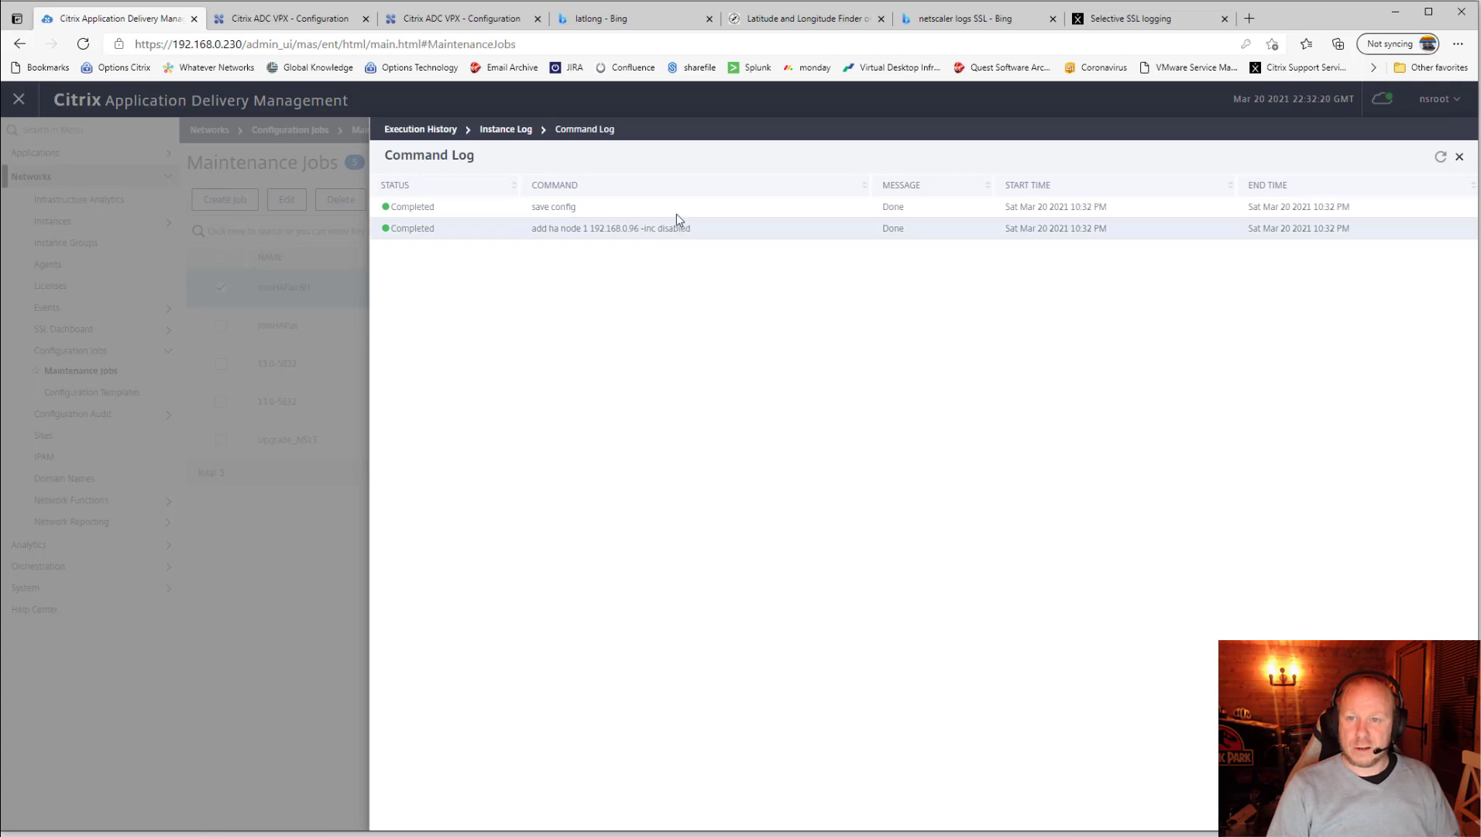
pyautogui.click(1459, 159)
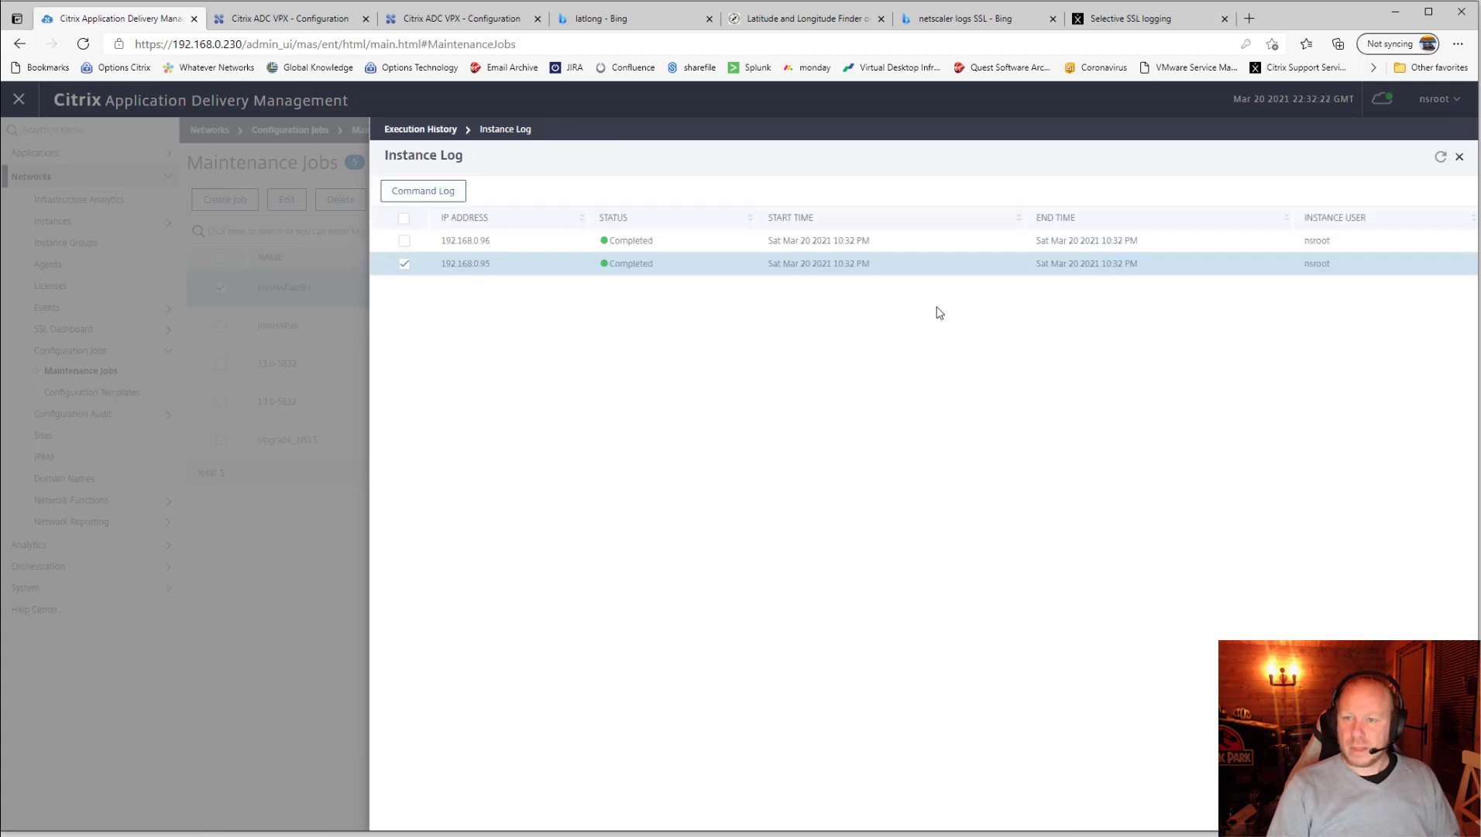
# - Review the command log for instance 192.168.0.96 and close the job's execution history
pyautogui.click(404, 264)
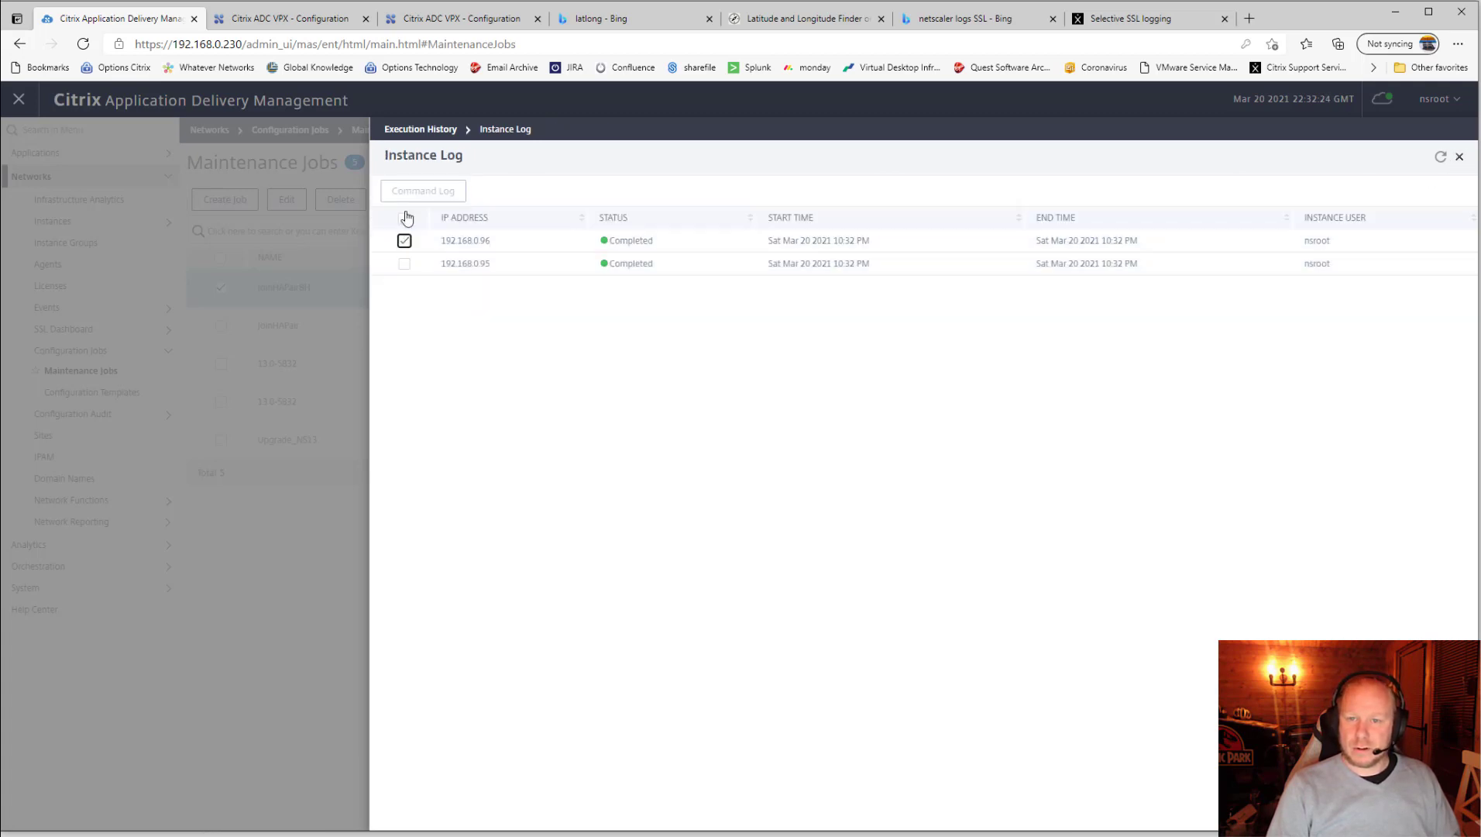
pyautogui.click(403, 241)
pyautogui.click(423, 190)
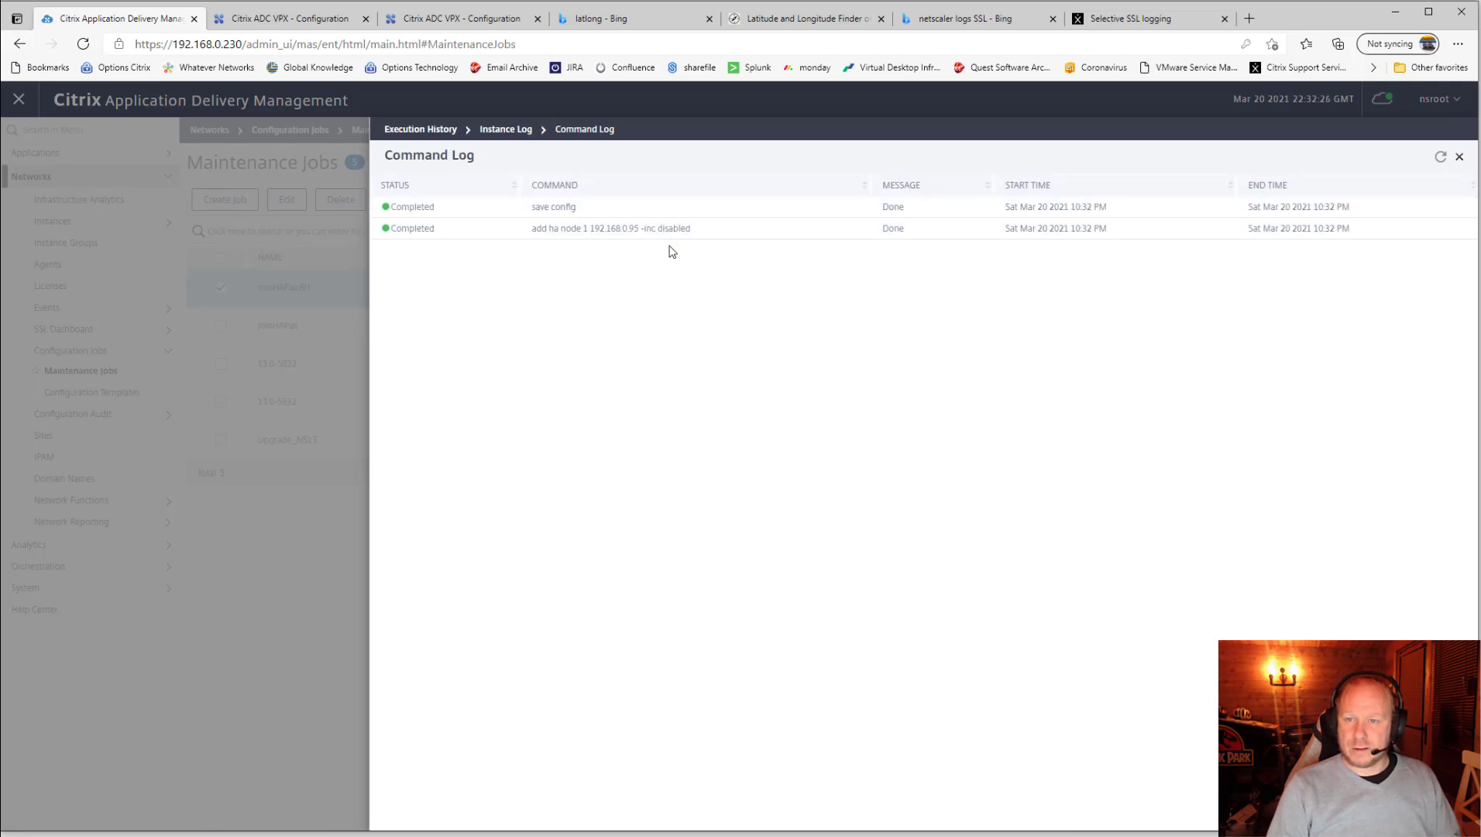
pyautogui.click(1460, 159)
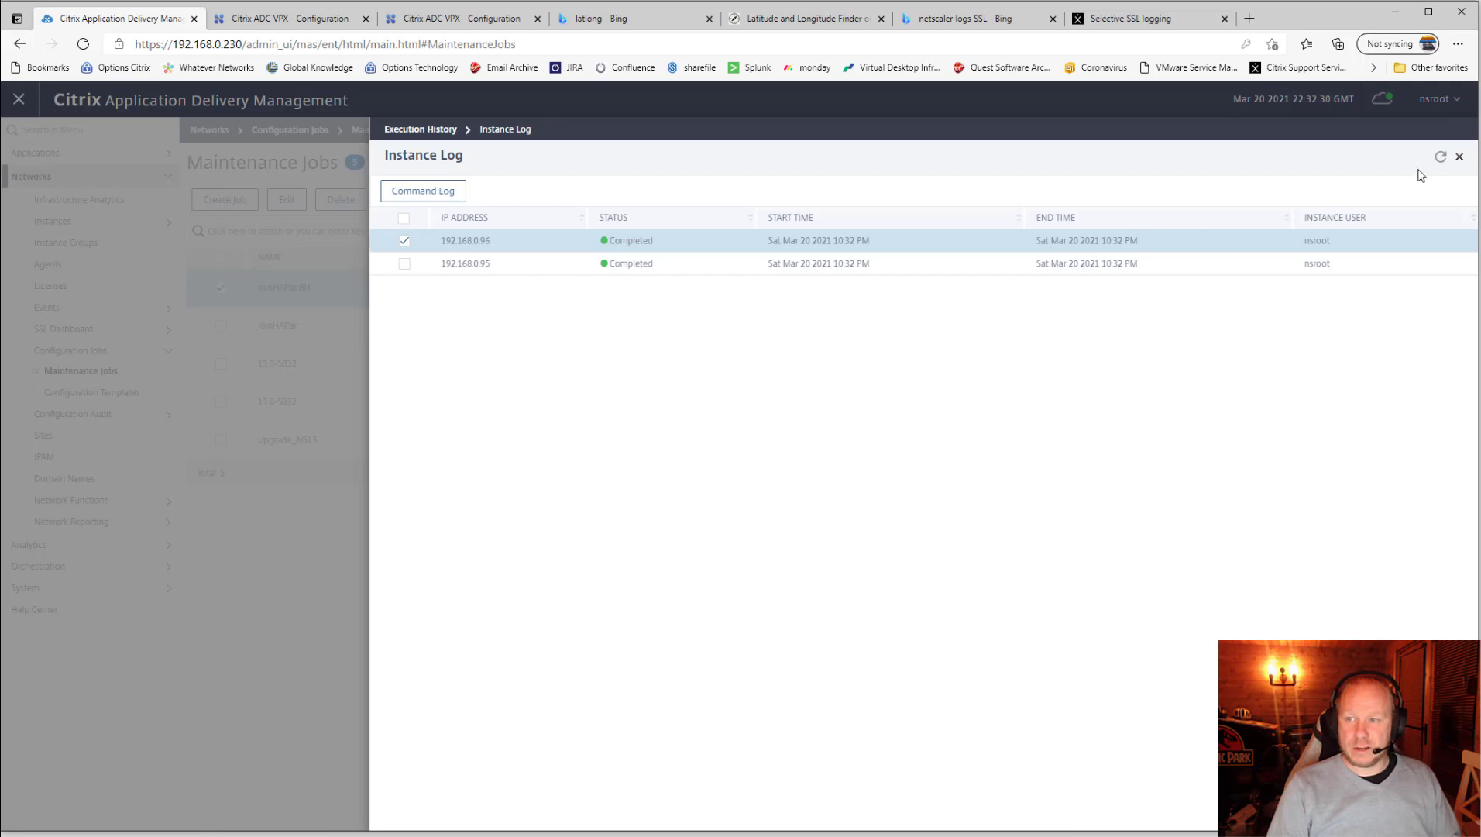
pyautogui.click(1460, 159)
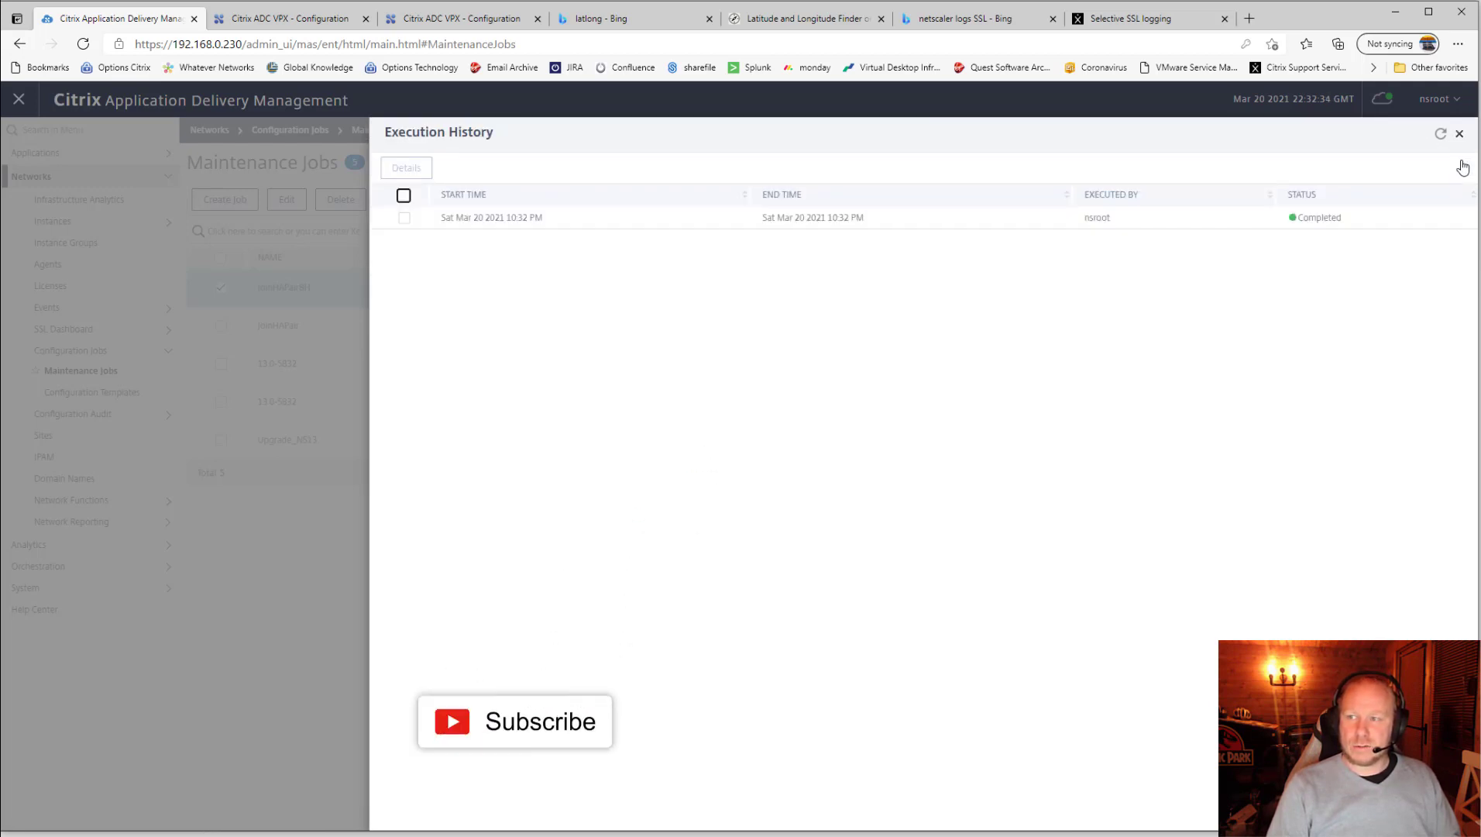
pyautogui.click(1460, 133)
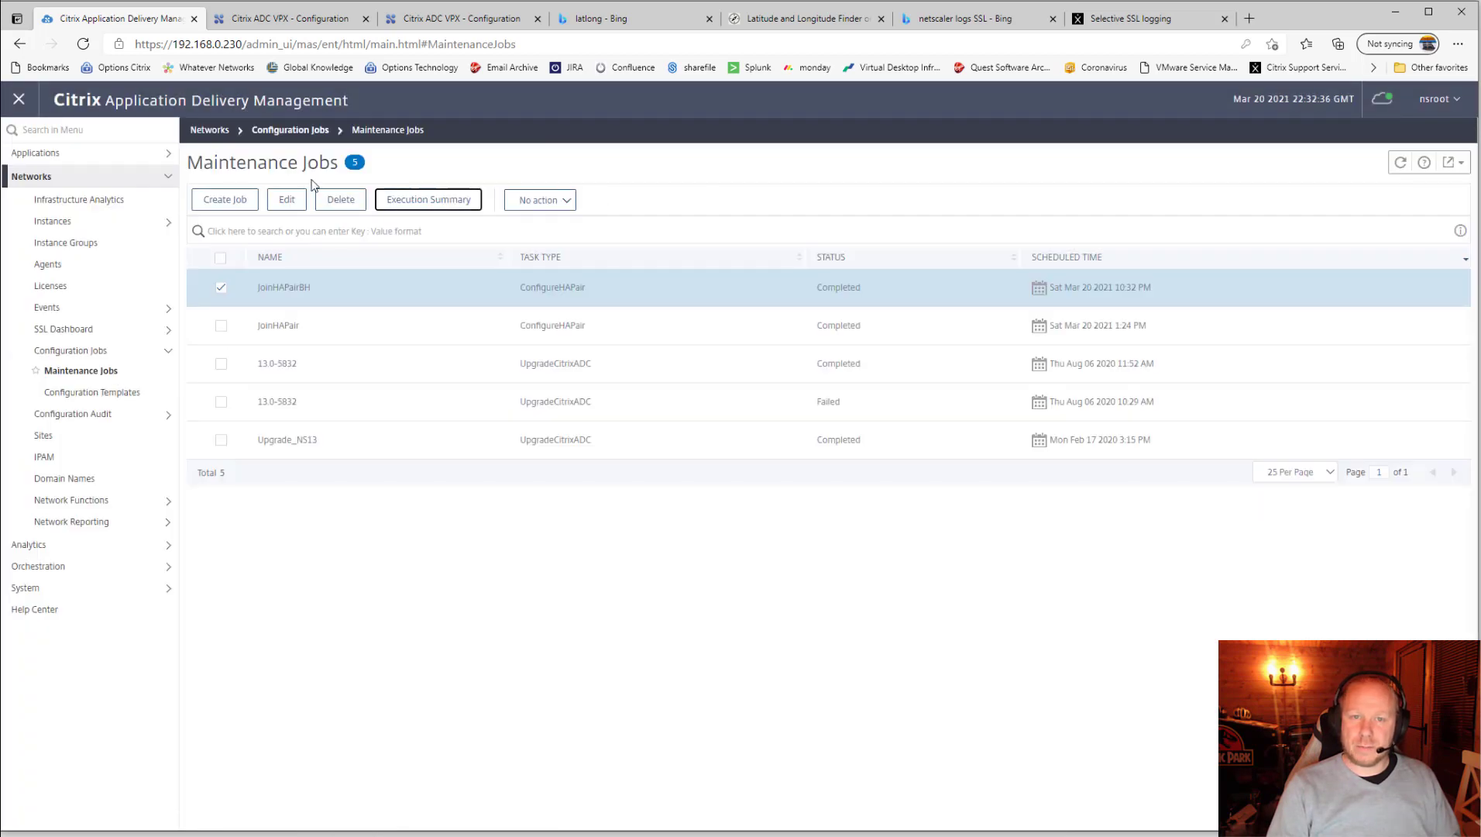
# - Check the Citrix ADC VPX instances list for the HA pair and review the actions available for it without running any
pyautogui.click(108, 220)
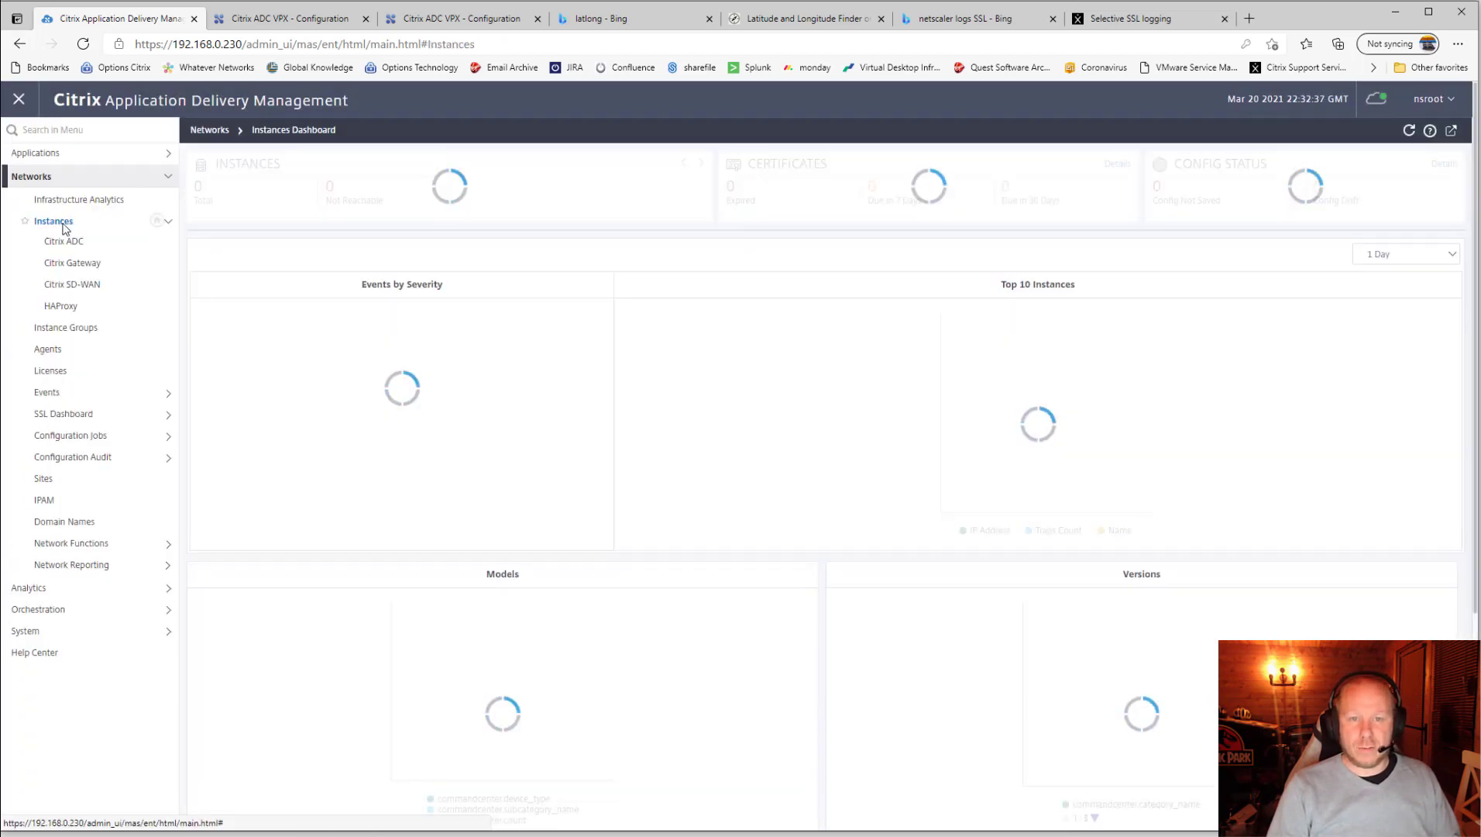
pyautogui.click(66, 221)
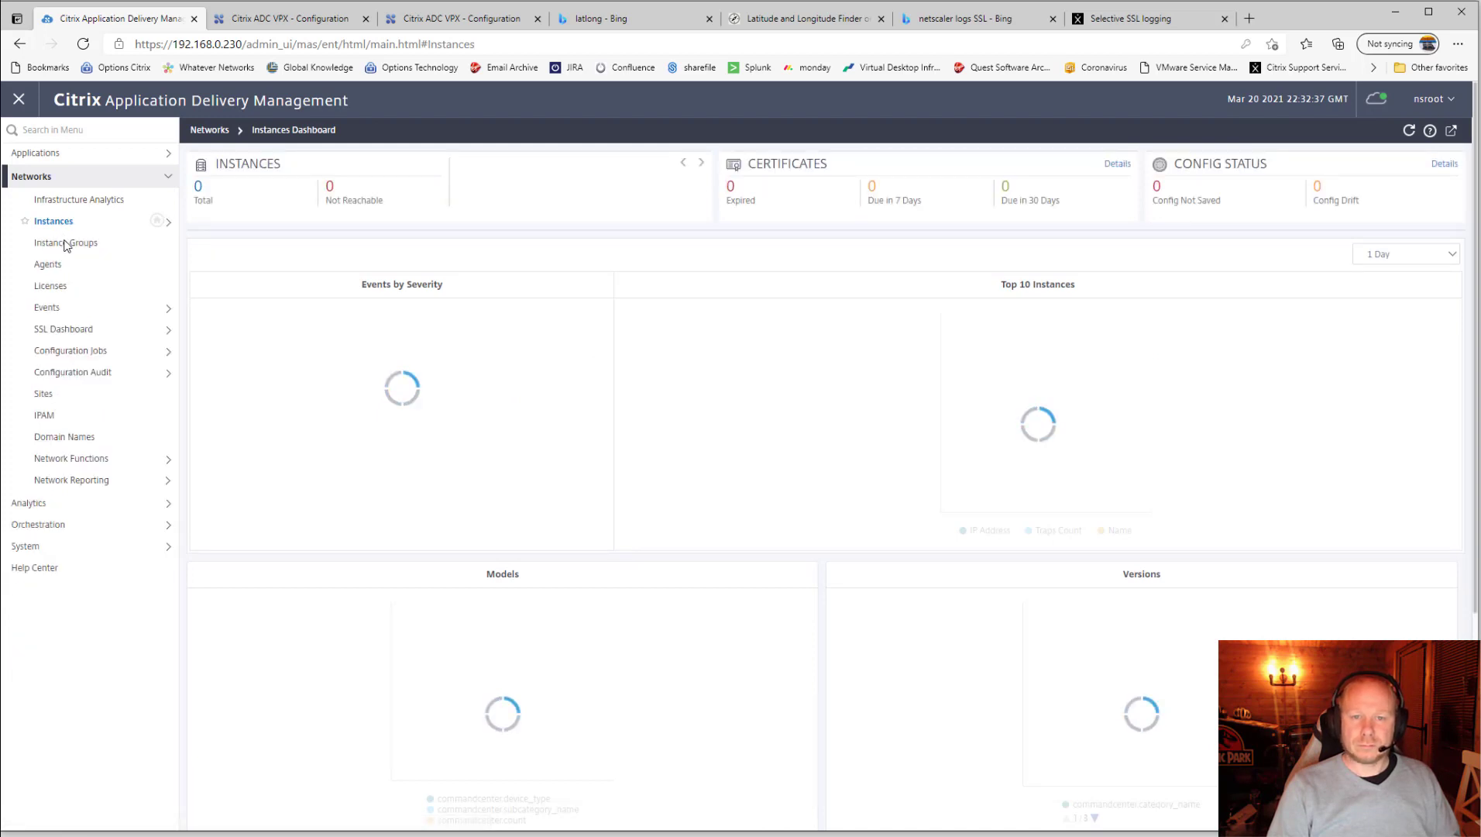
pyautogui.click(65, 242)
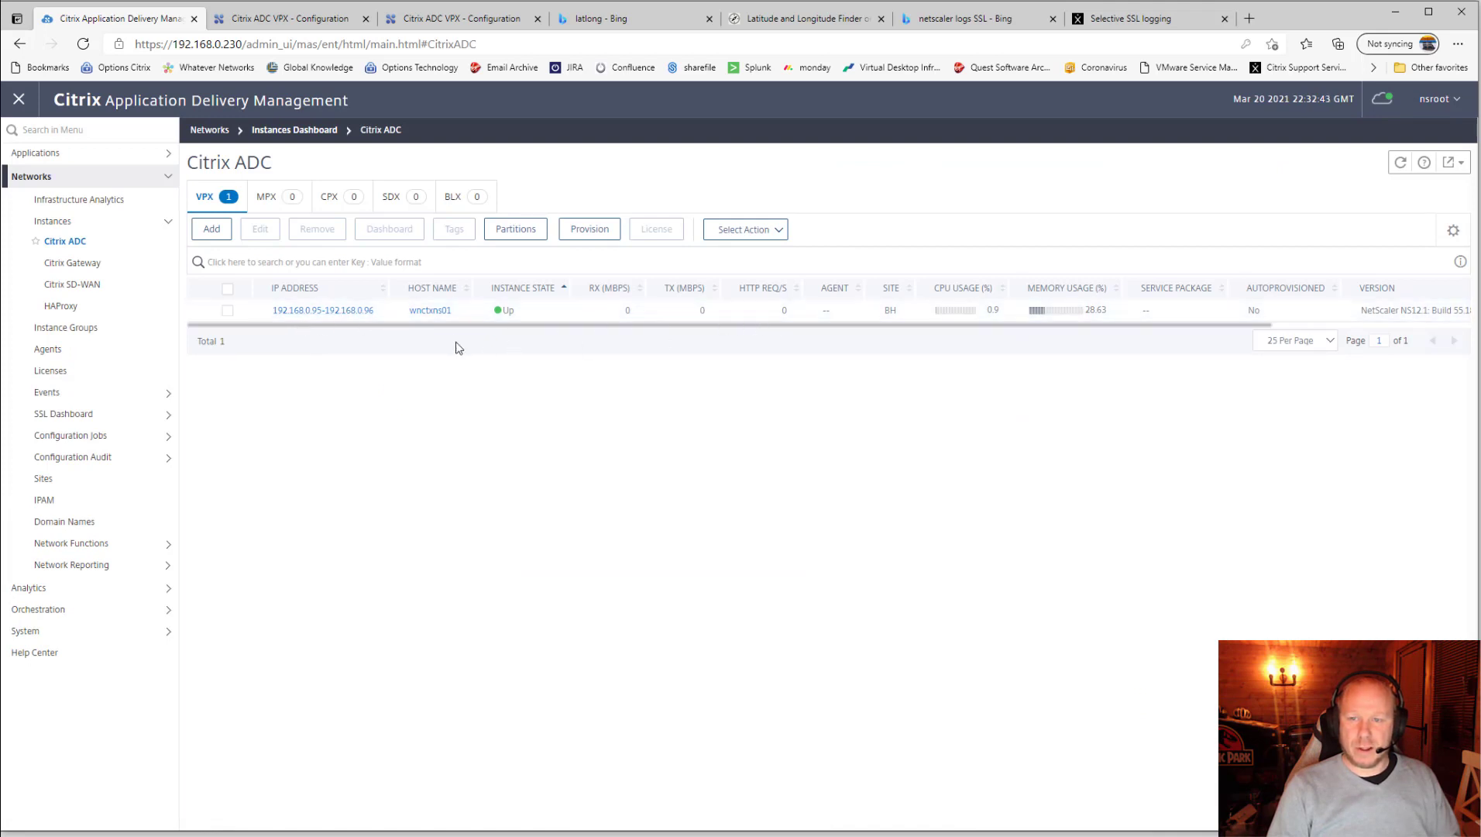
pyautogui.click(227, 311)
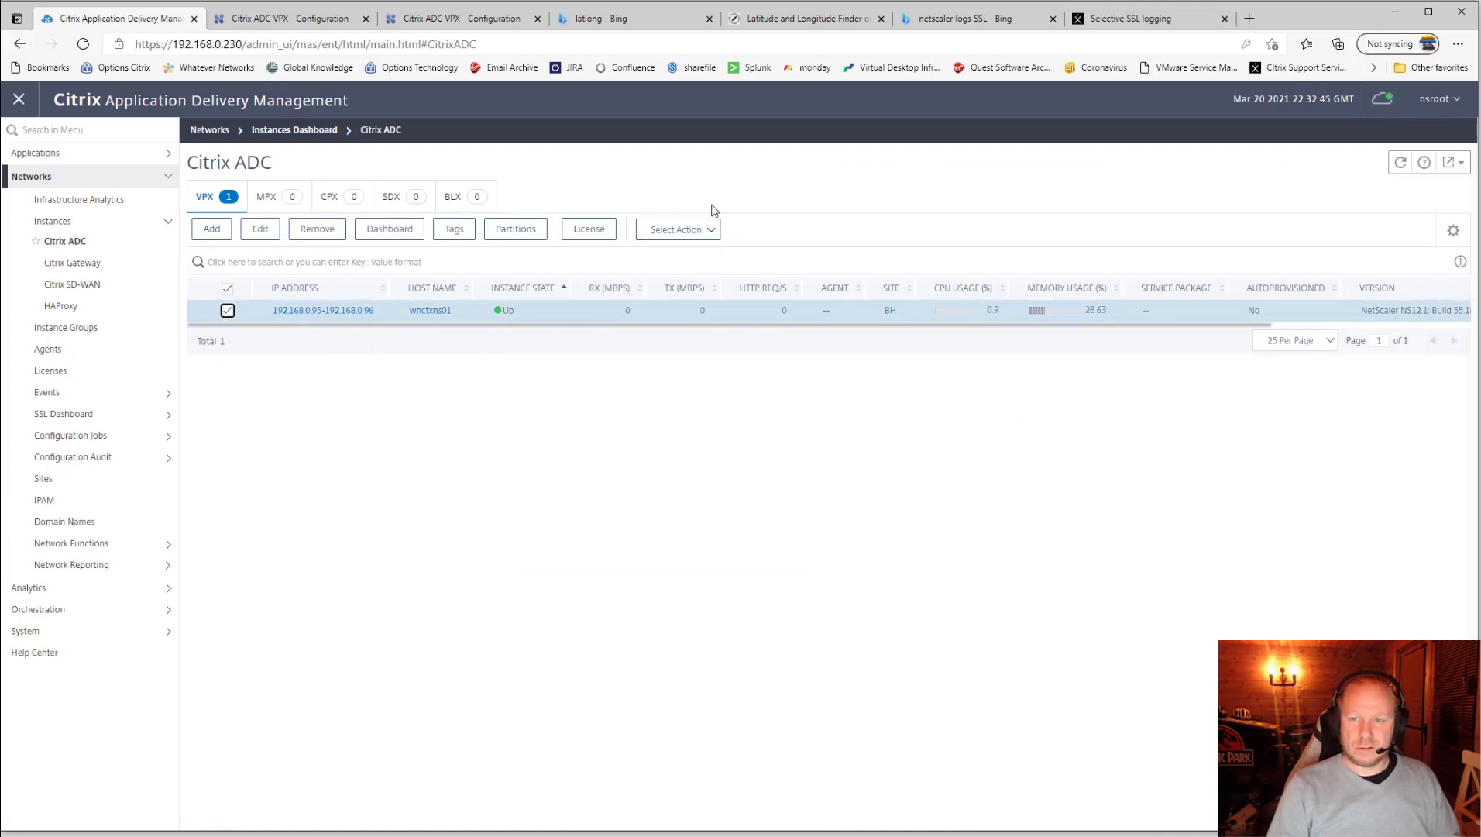
pyautogui.click(710, 229)
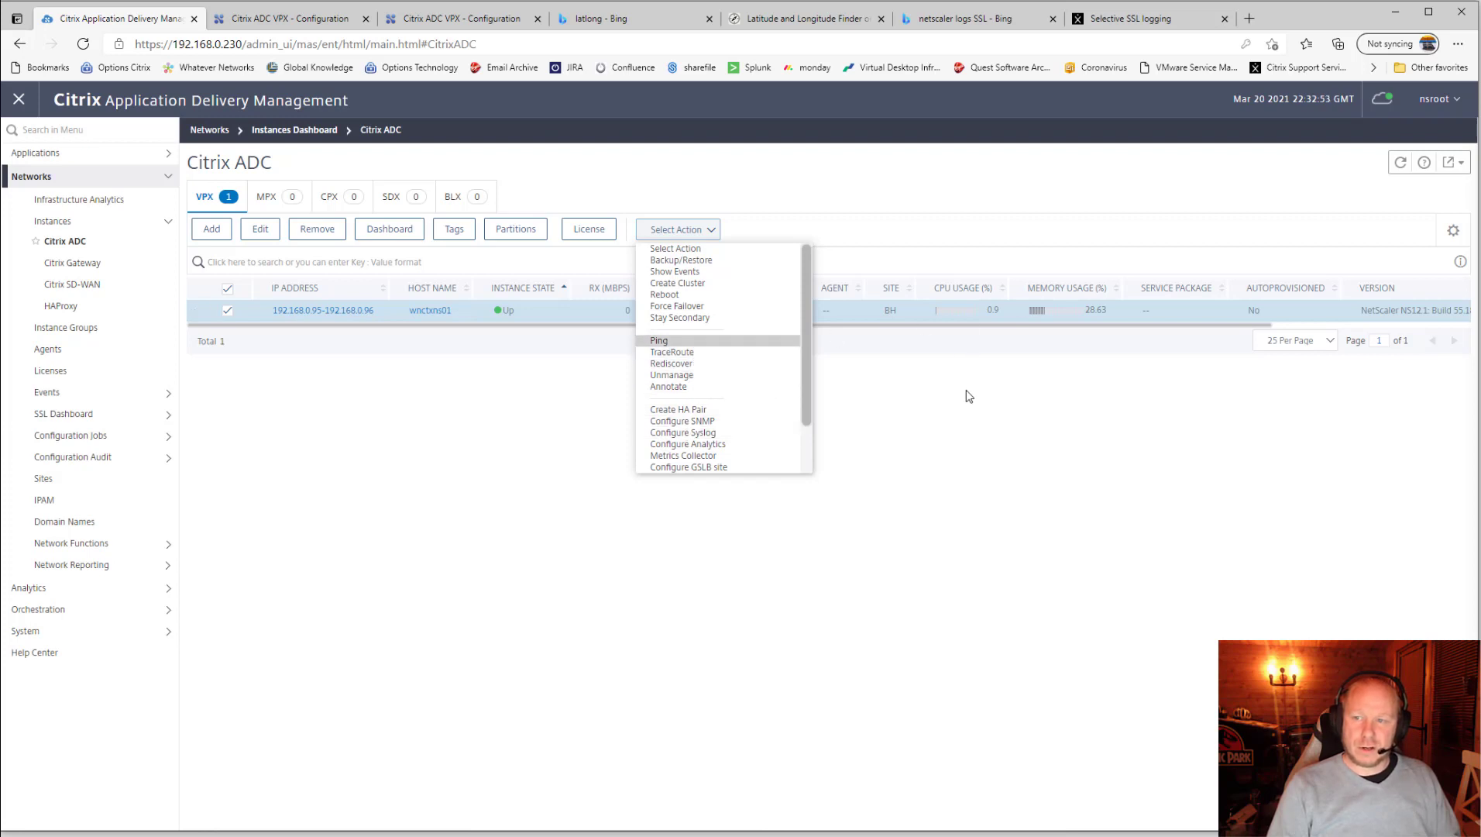
pyautogui.click(988, 413)
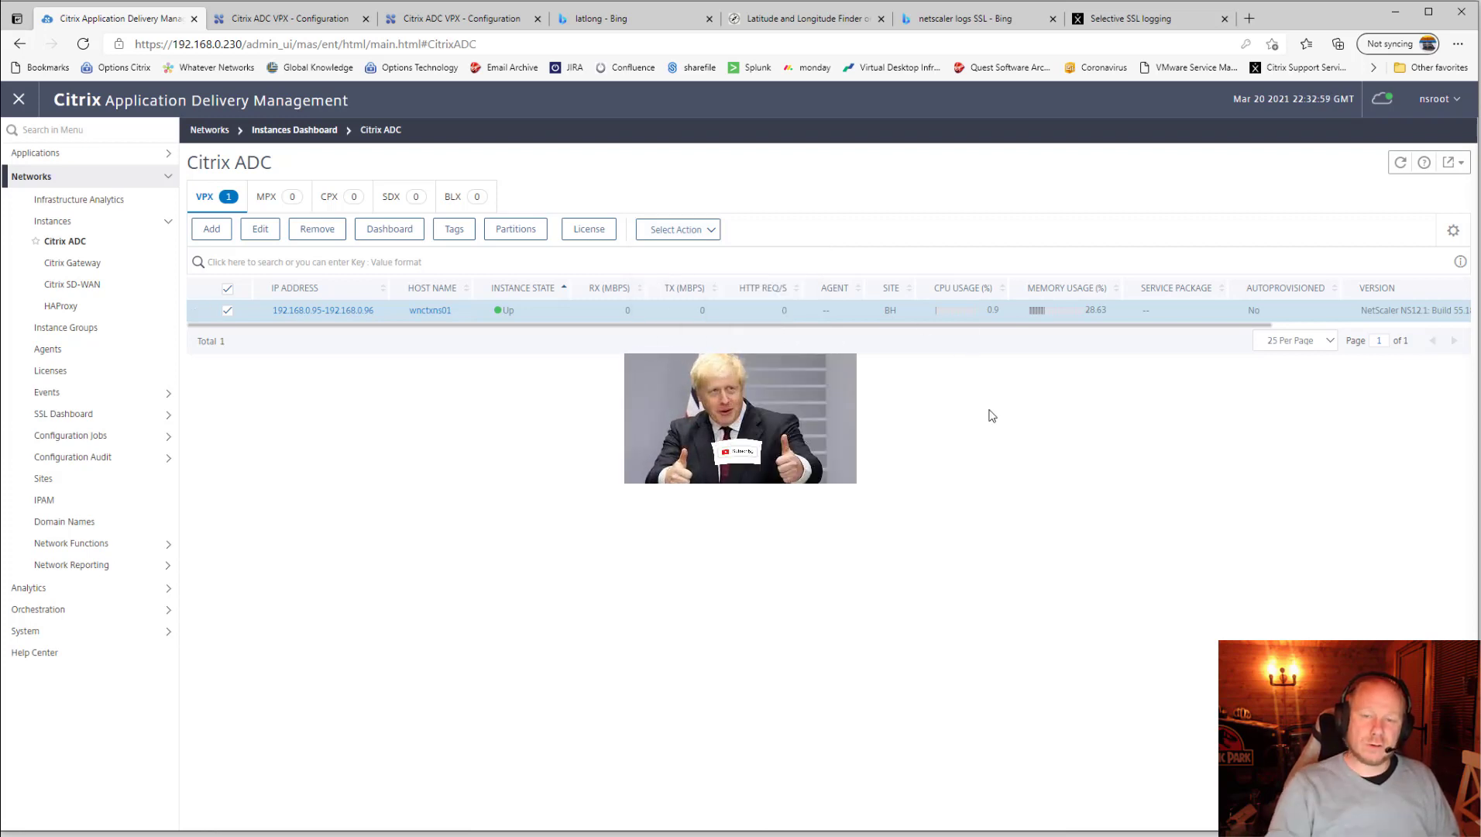